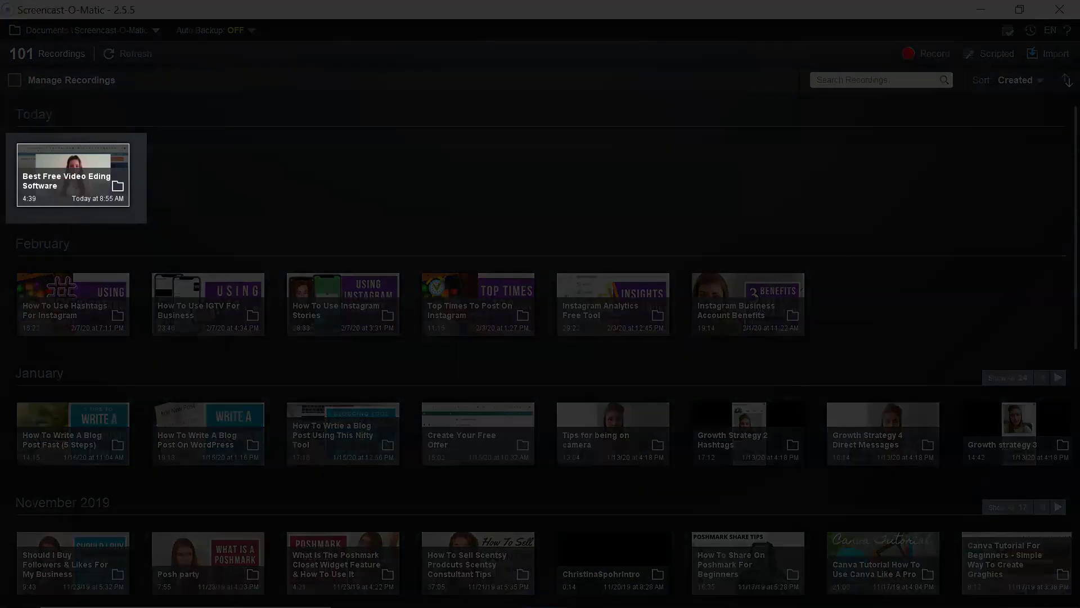
Open the "Best Free Video Eding Software" recording for editing, enlarge the timeline, and play it up to the 0:13 mark
left_click(70, 174)
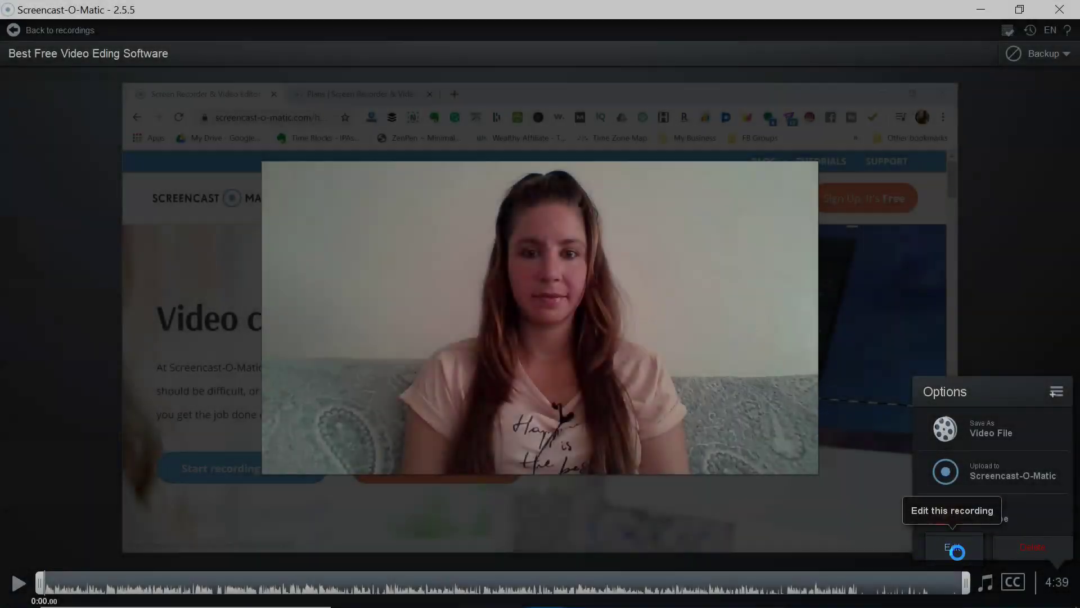
left_click(958, 553)
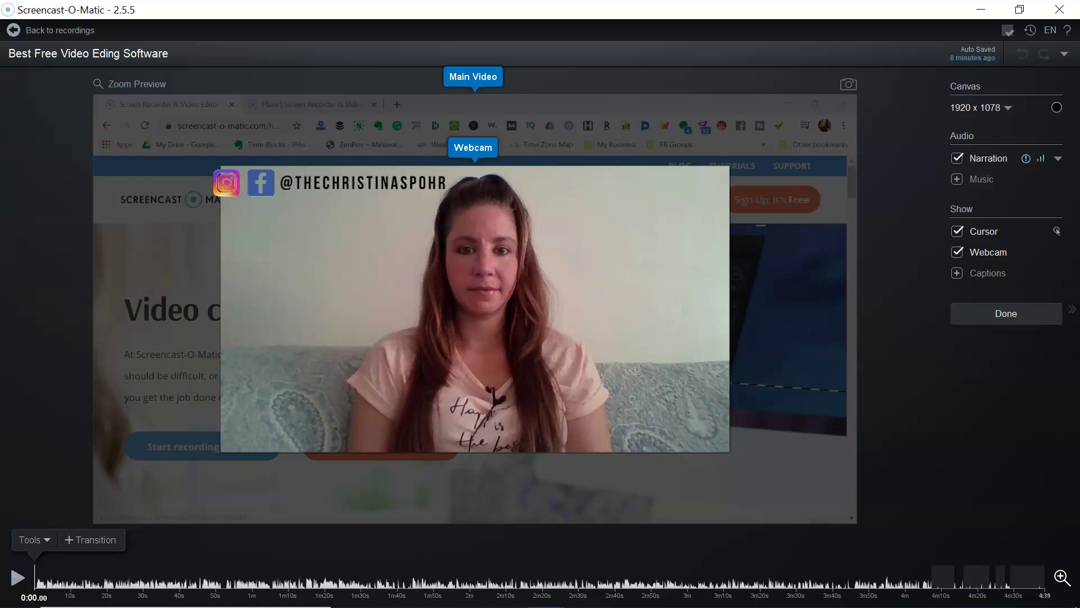
left_click(1062, 577)
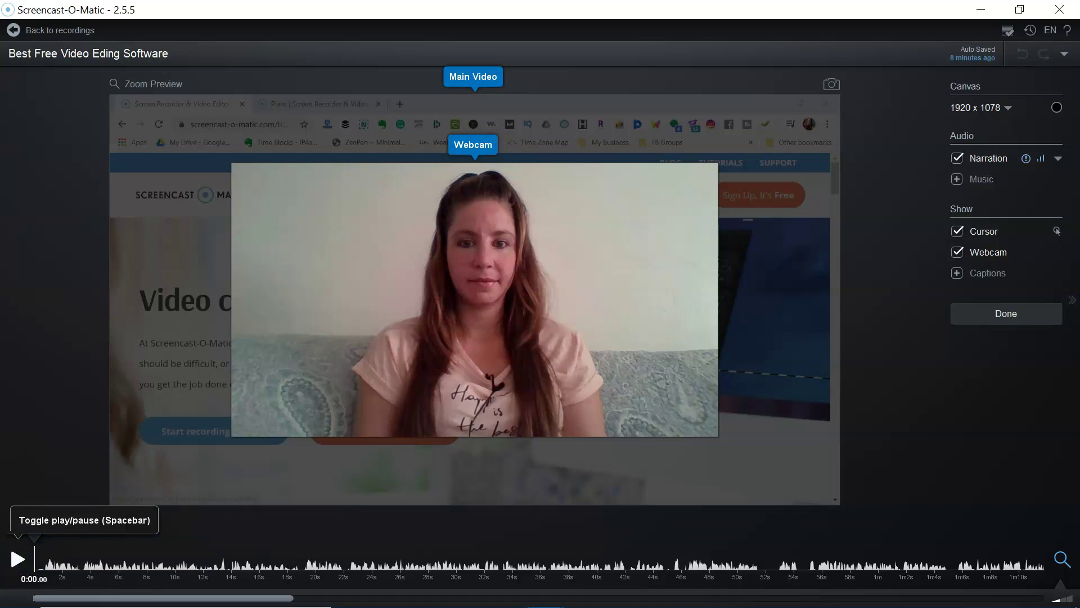
left_click(16, 560)
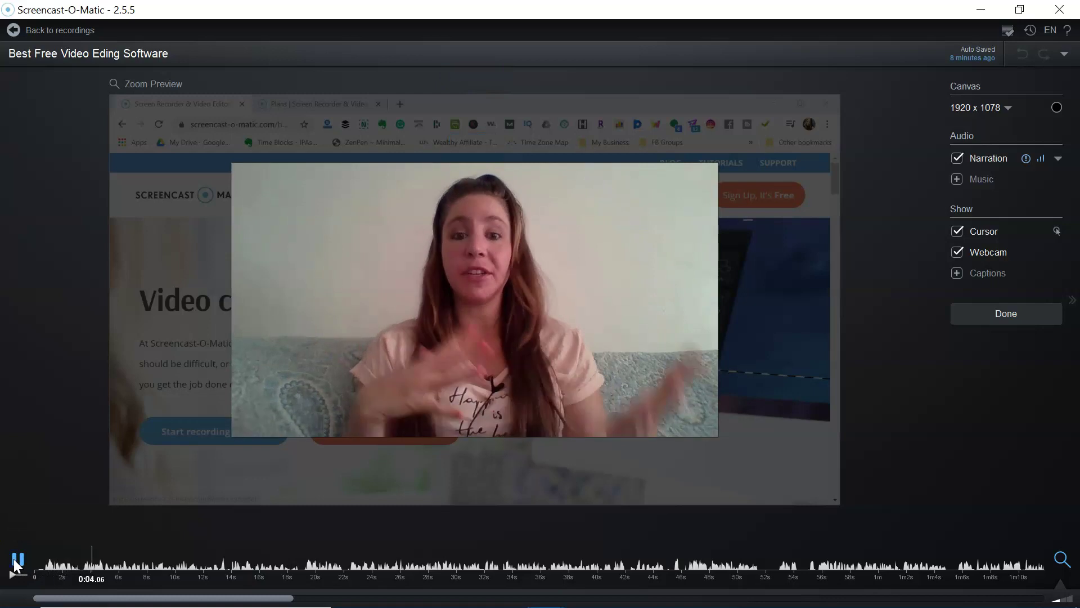
left_click(16, 560)
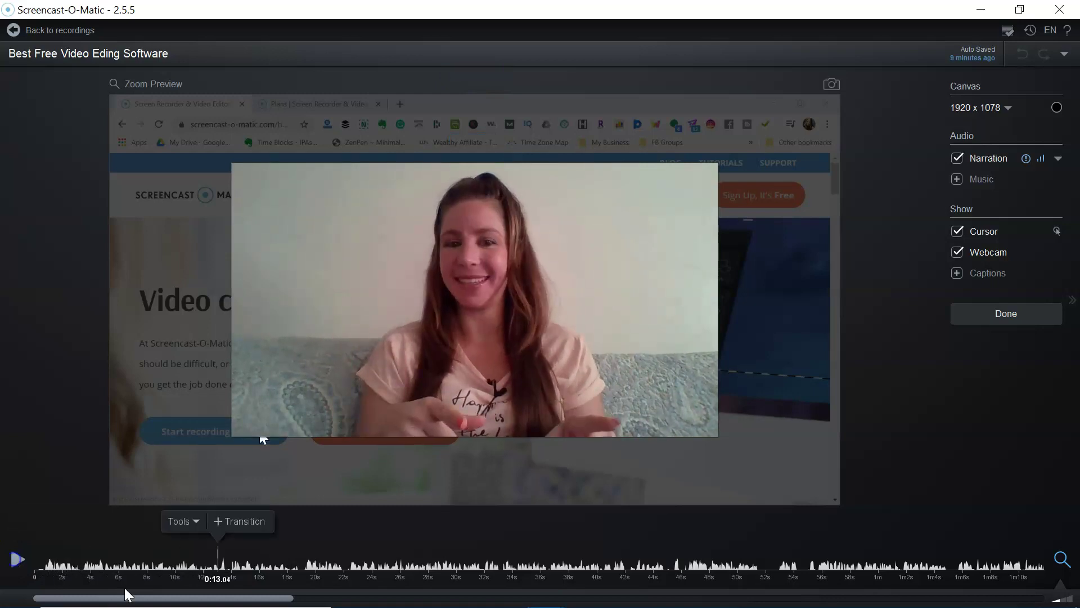
left_click(187, 520)
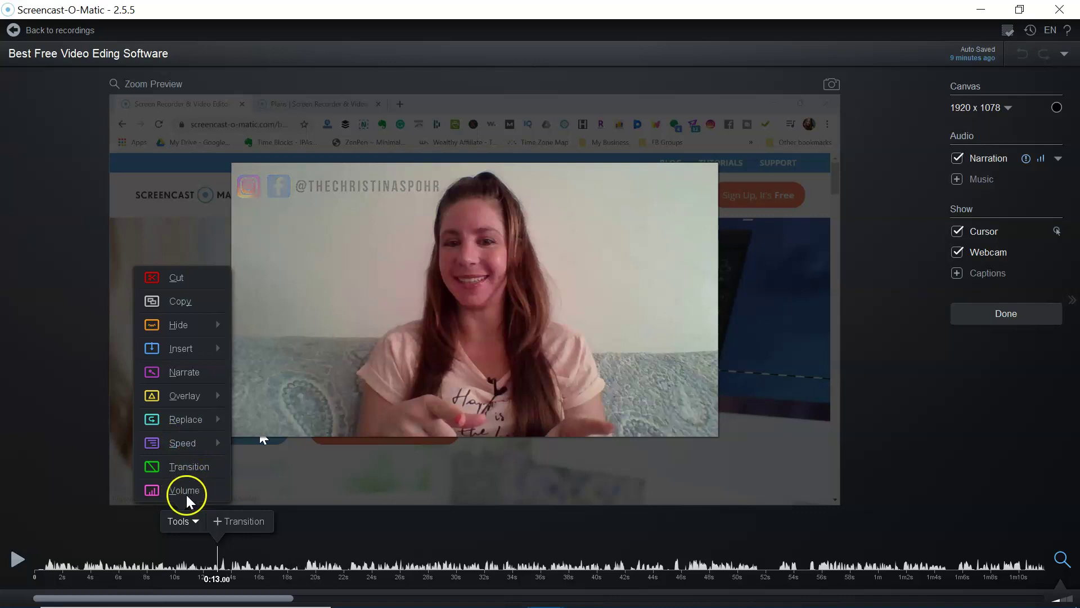
mouse_move(190, 348)
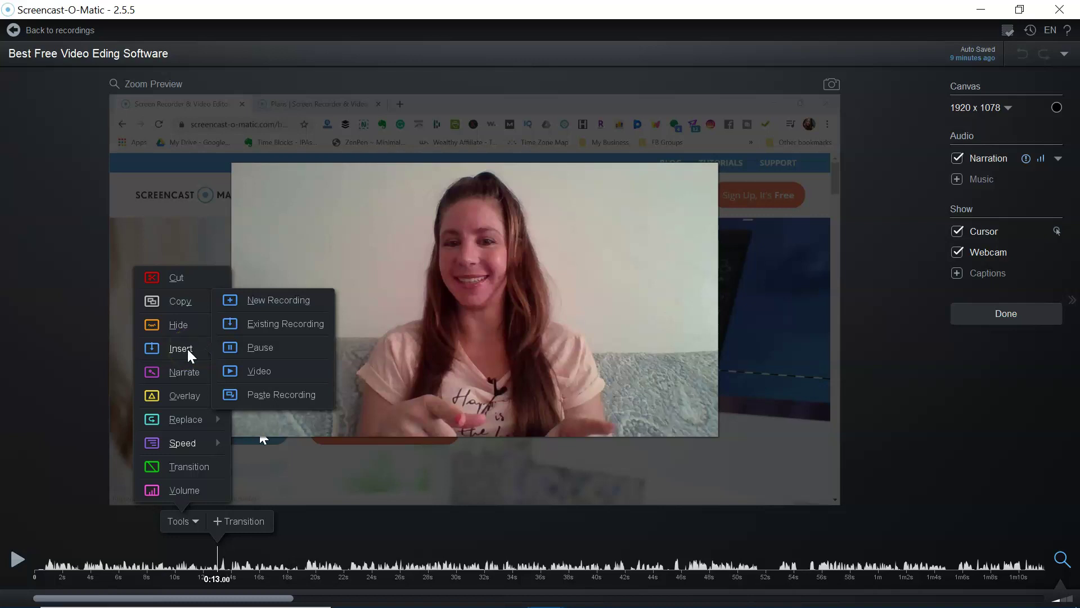
left_click(260, 327)
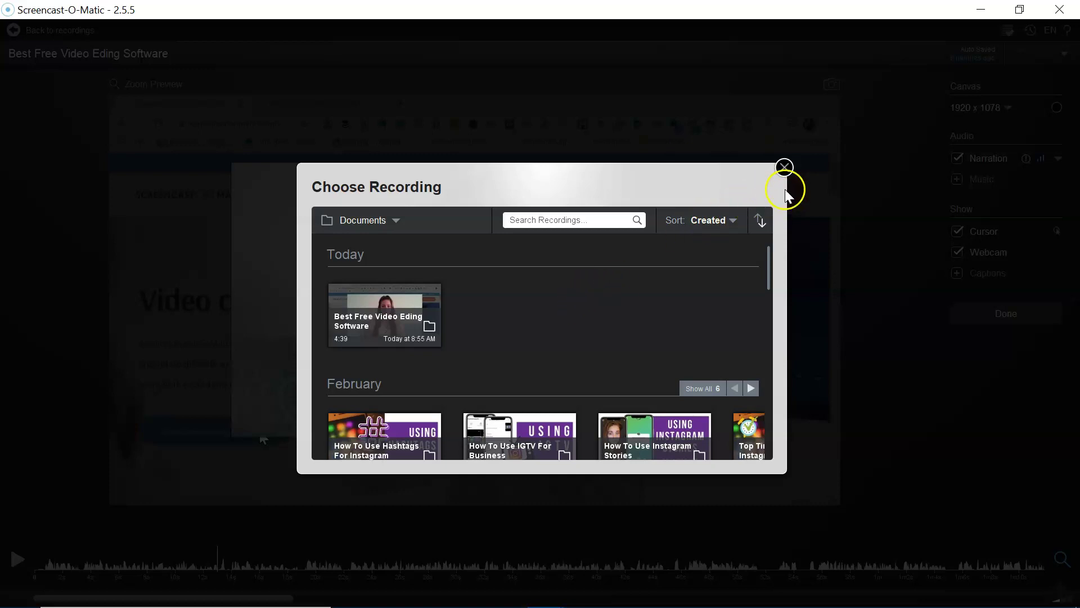
left_click(784, 168)
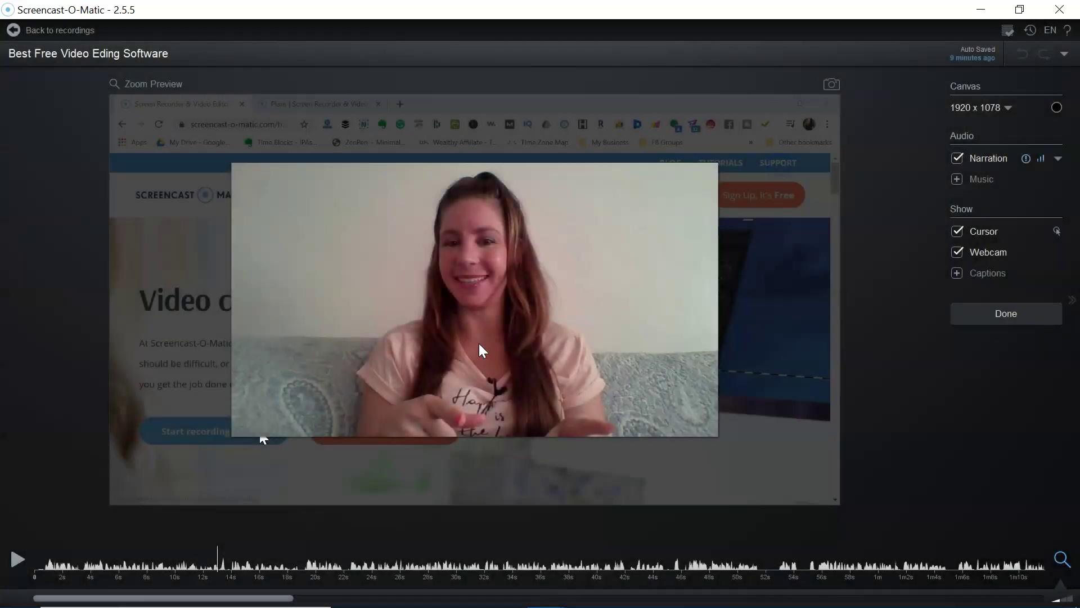
left_click(356, 523)
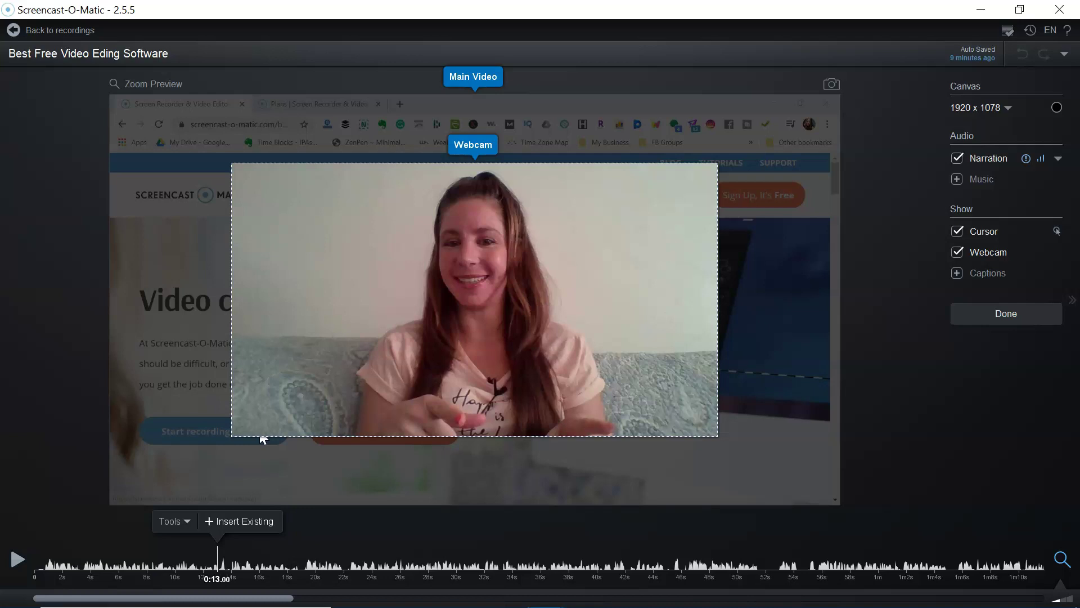
left_click(225, 519)
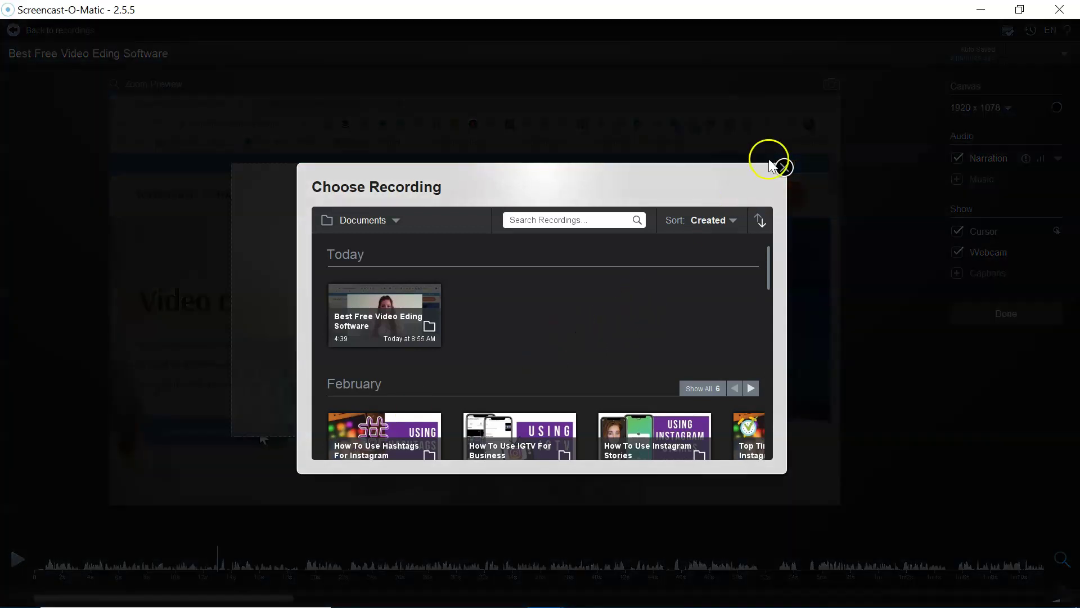
left_click(783, 167)
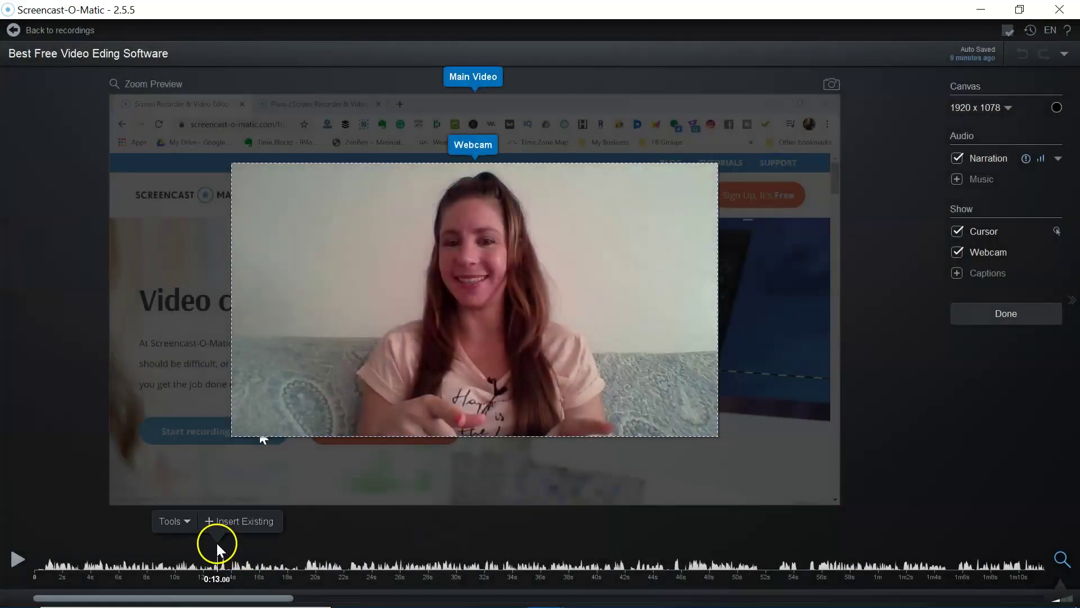
Insert the YT Intro New video file from the computer's desktop into the recording at the 0:13 mark
left_click(170, 521)
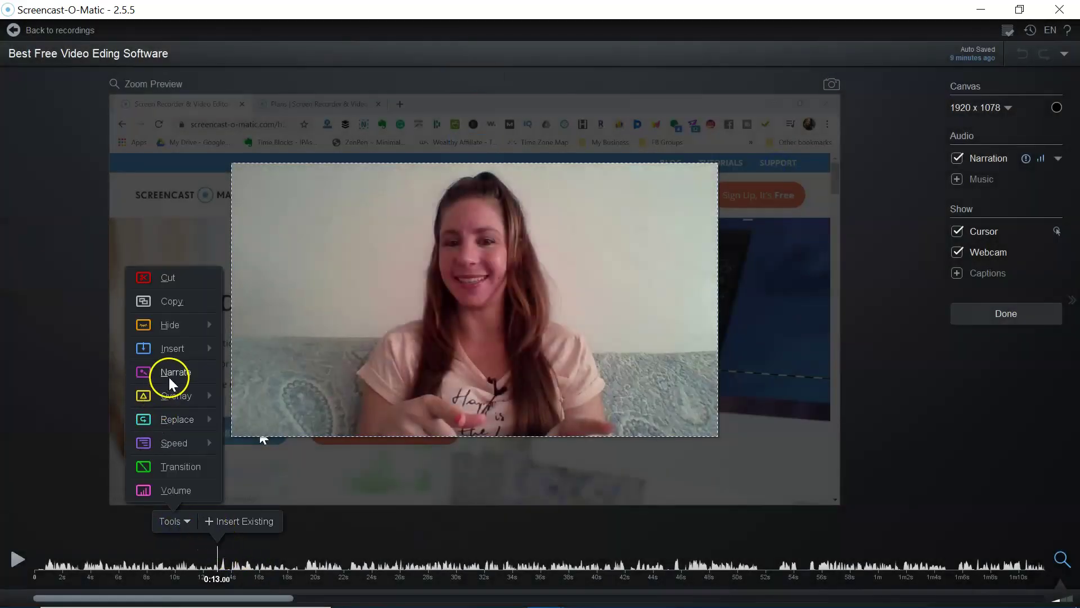
left_click(173, 349)
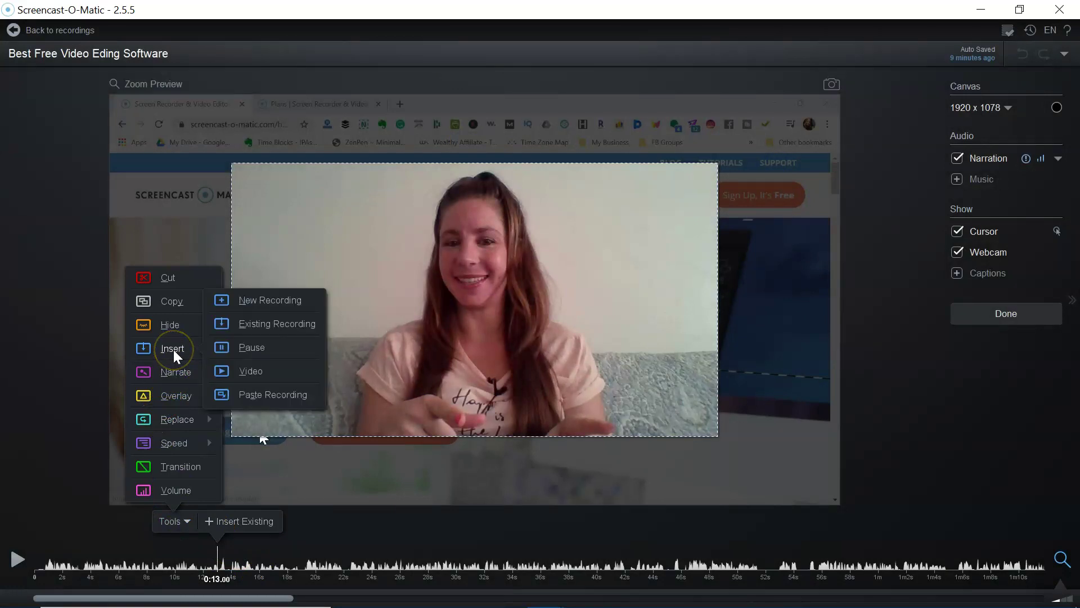
left_click(260, 372)
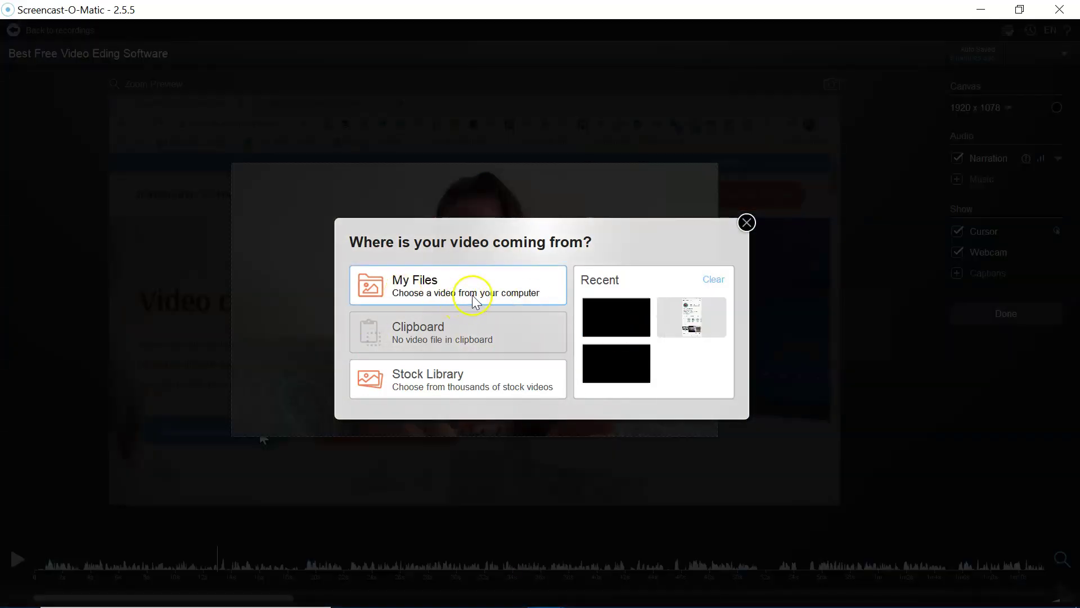
left_click(472, 294)
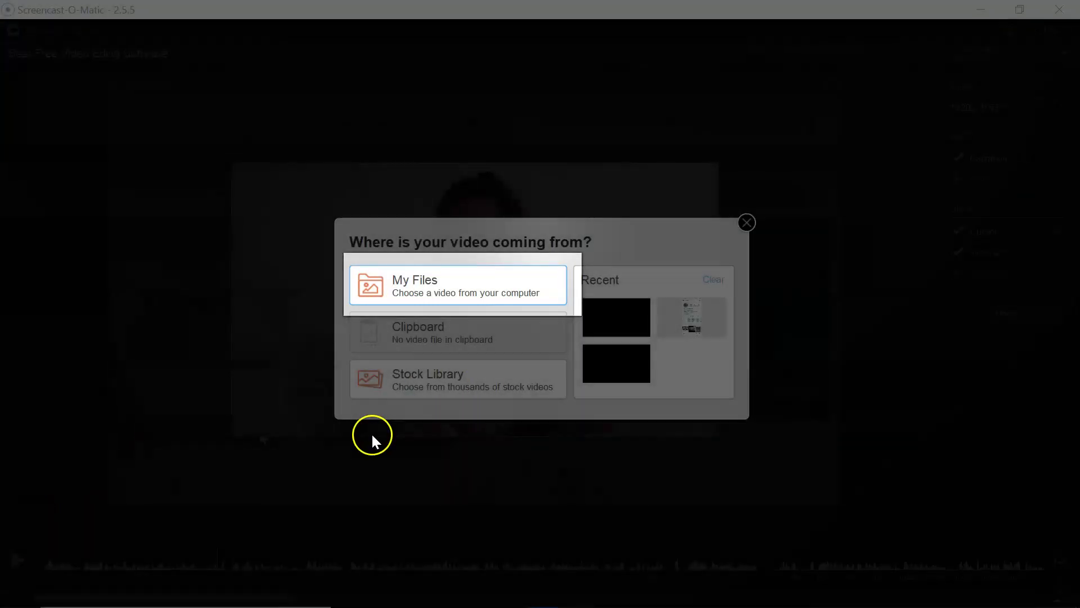
left_click(446, 287)
left_click(332, 292)
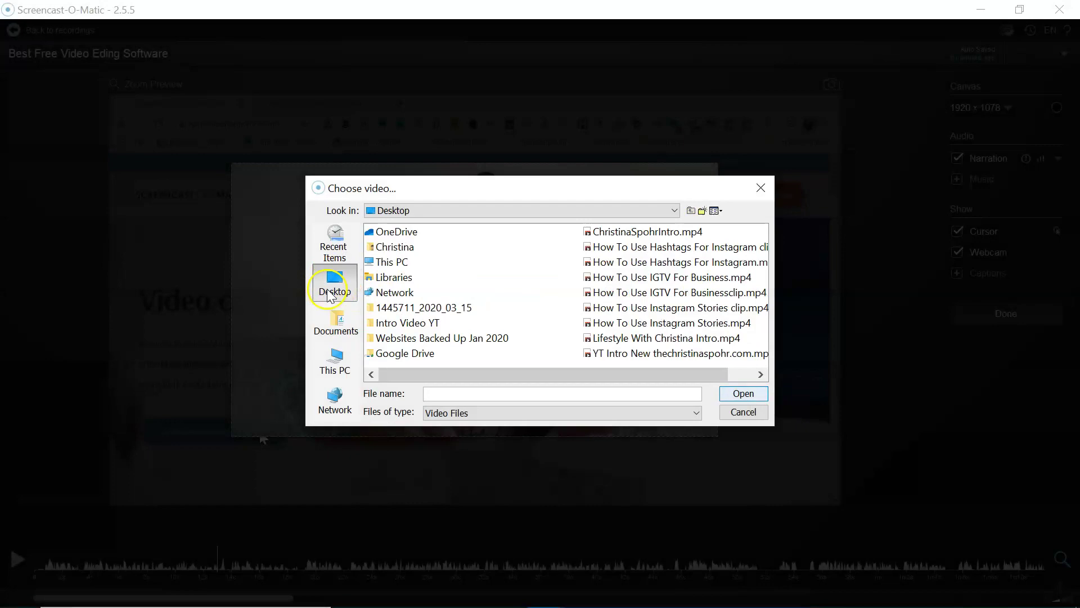
left_click(615, 357)
left_click(733, 394)
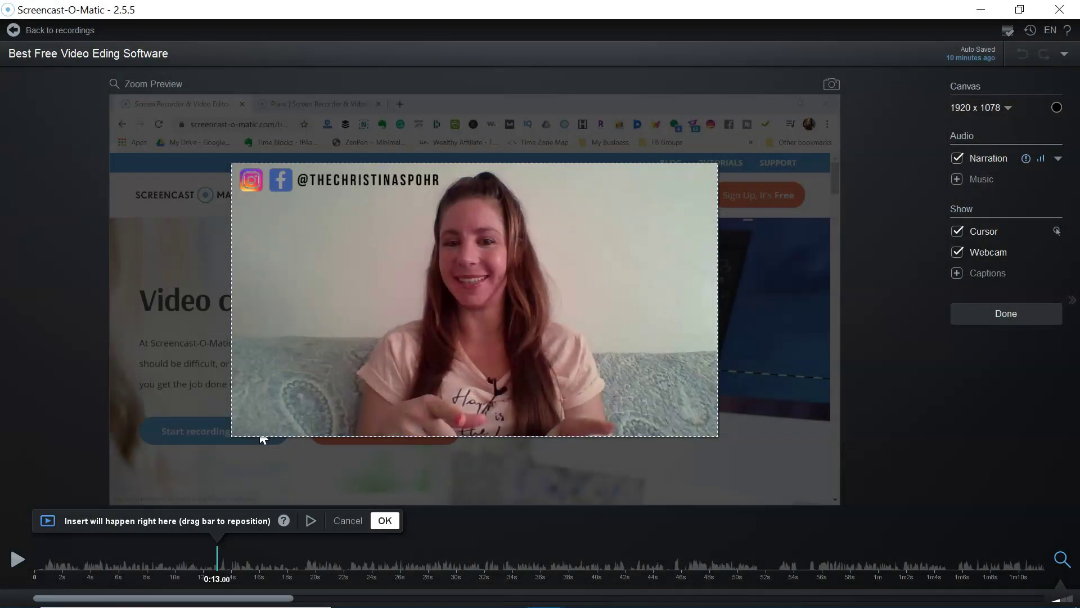
left_click(385, 520)
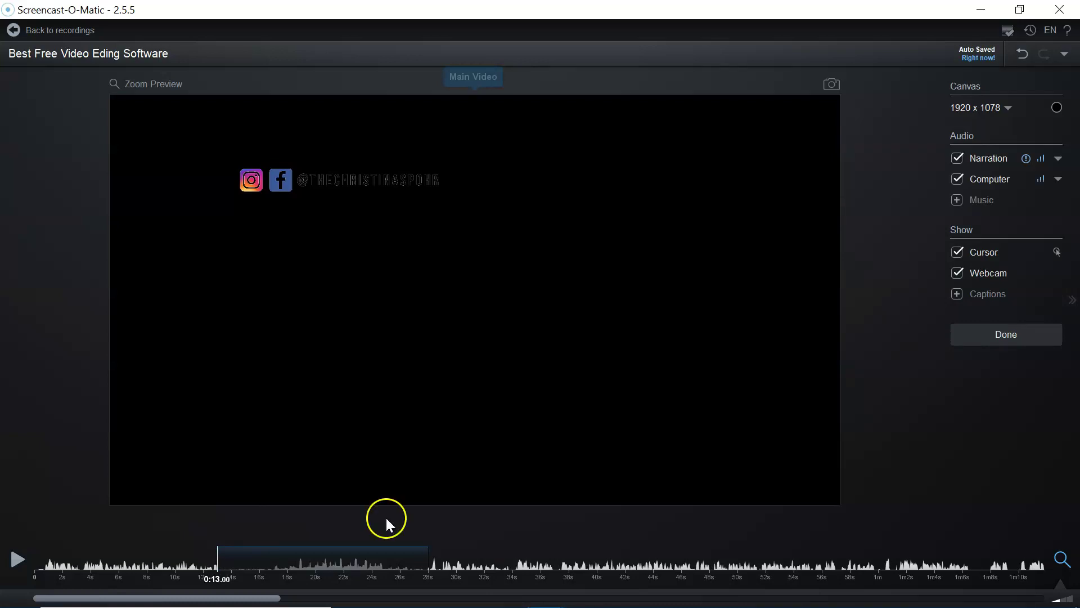
Play the inserted intro from just before its start and raise the main video's opacity to full
left_click(210, 557)
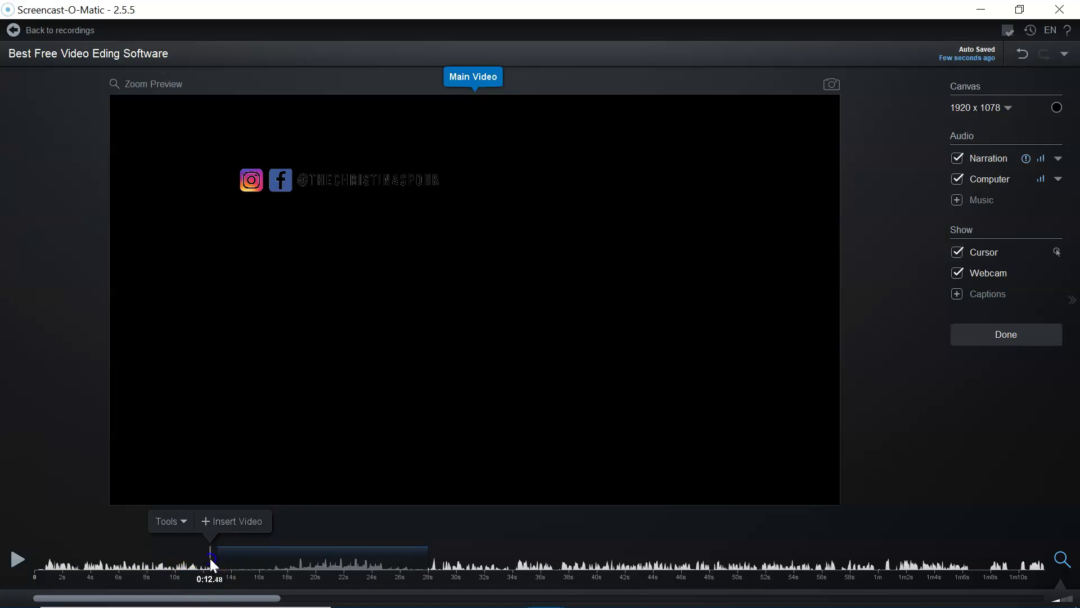
left_click(13, 563)
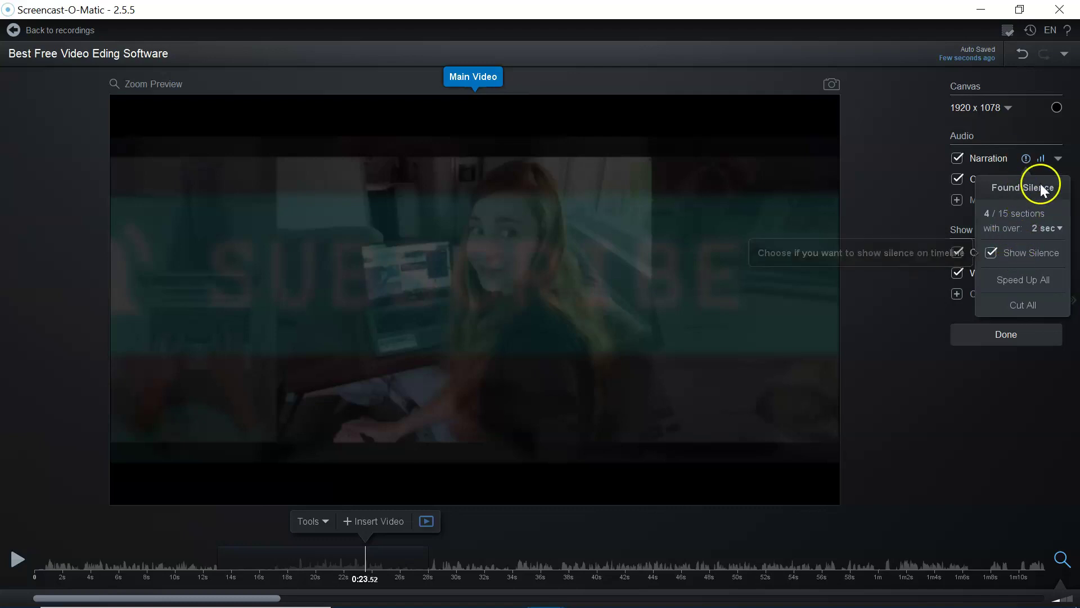
left_click(1041, 158)
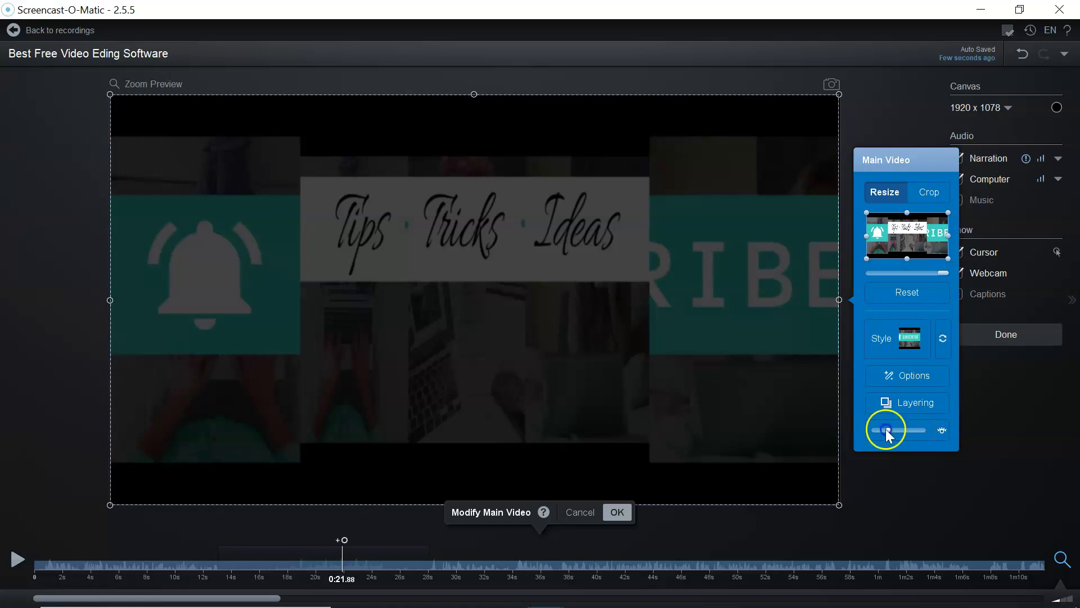
left_click_drag(885, 429, 934, 433)
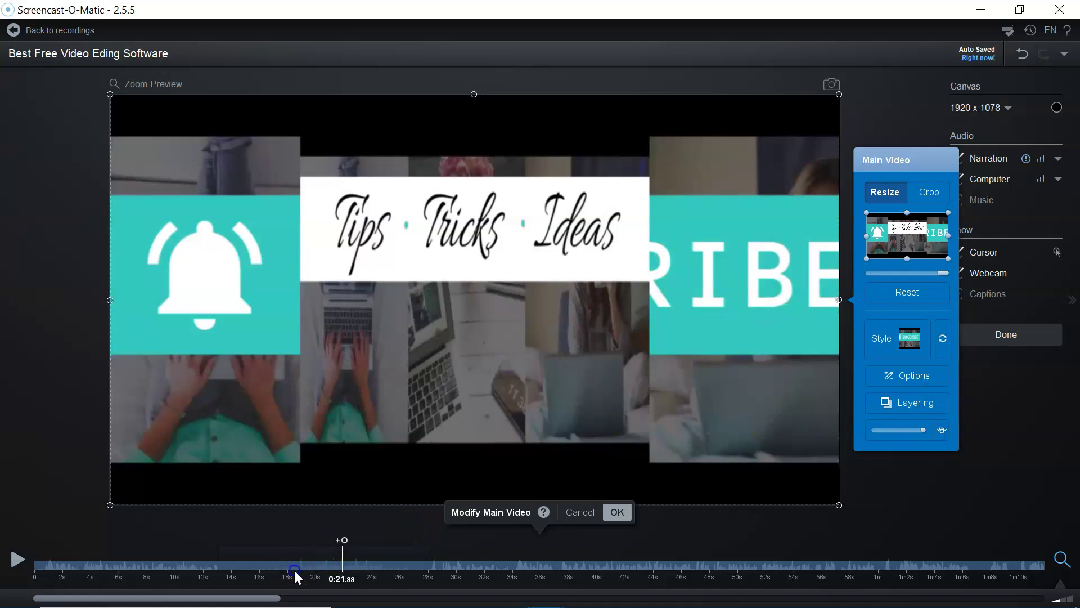
Add a 2.04-second Squares transition at 0:12.40, just before the inserted intro, and preview it
left_click(209, 562)
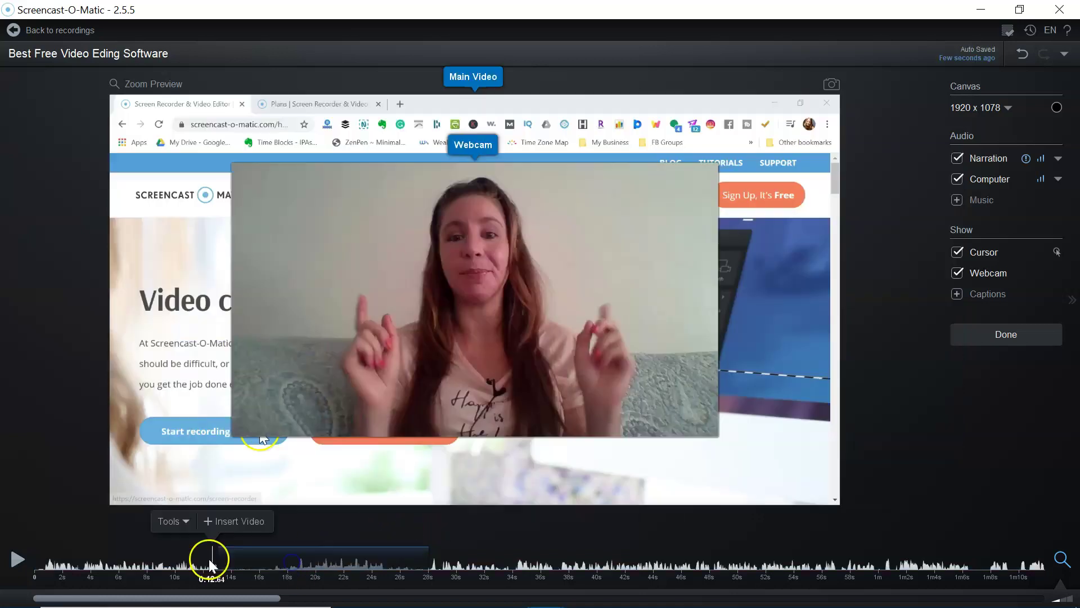
left_click(182, 521)
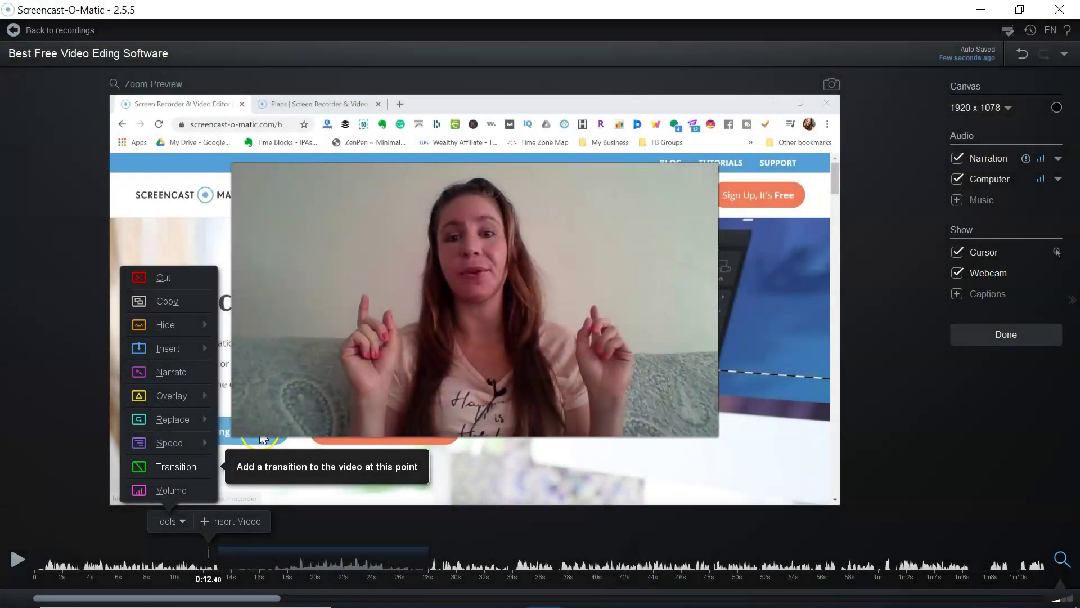
left_click(180, 465)
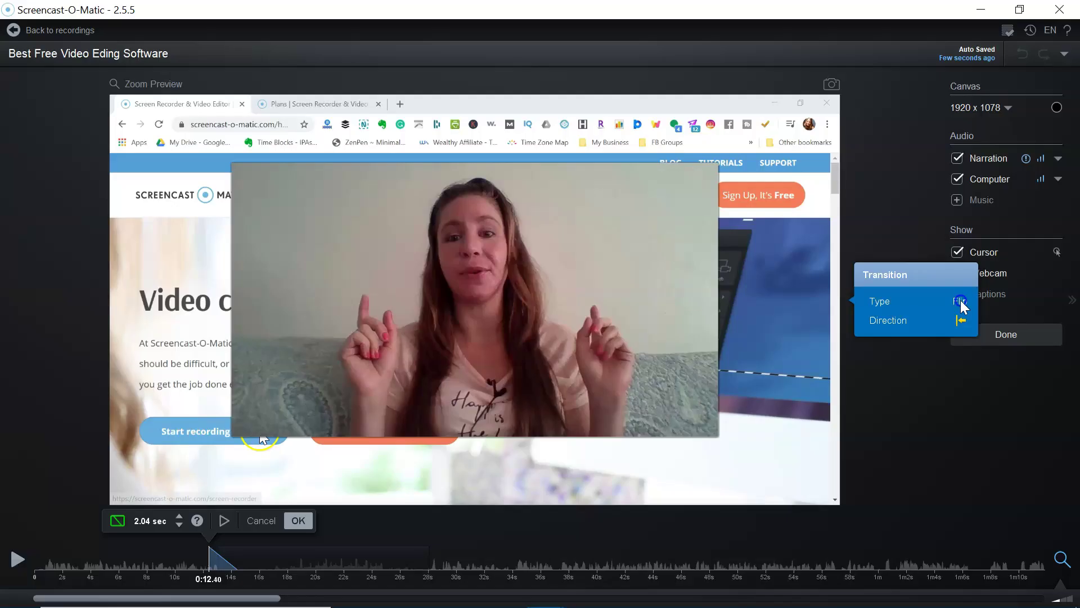
left_click(963, 304)
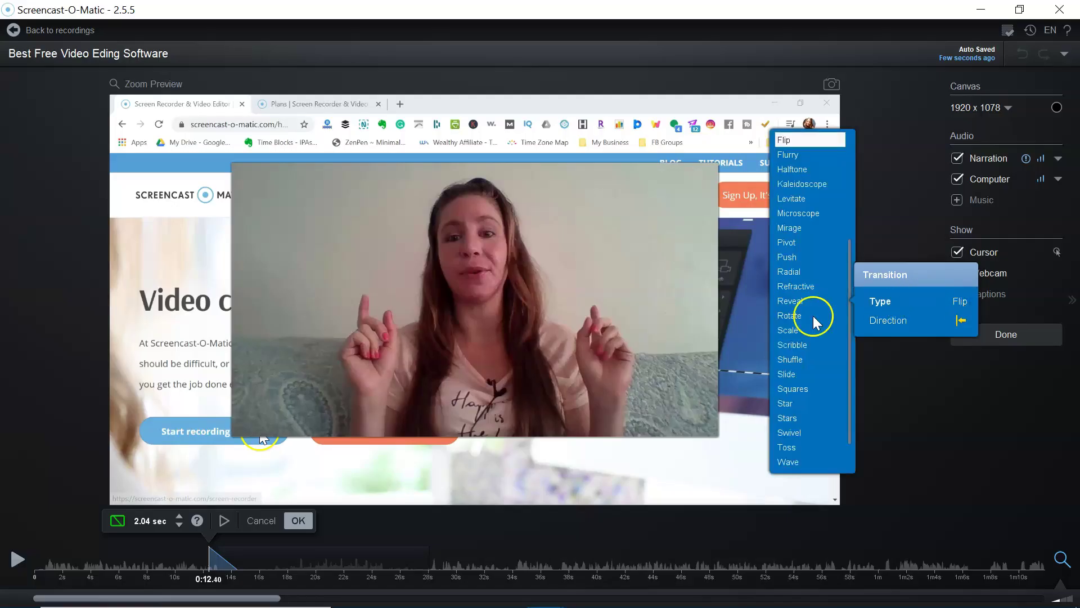
scroll(798, 278, "up", 1)
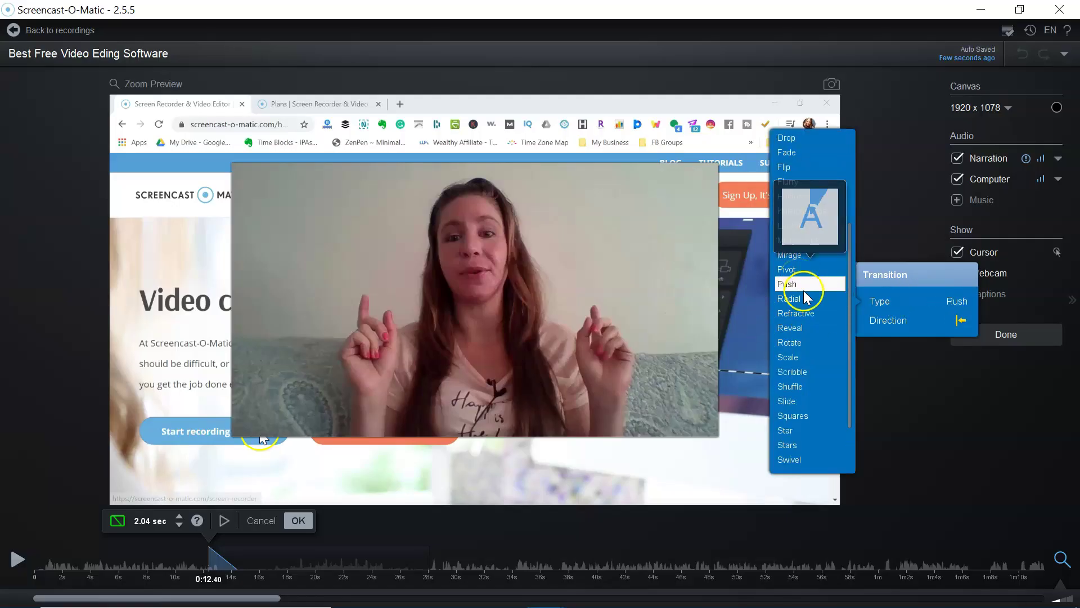
scroll(803, 298, "down", 1)
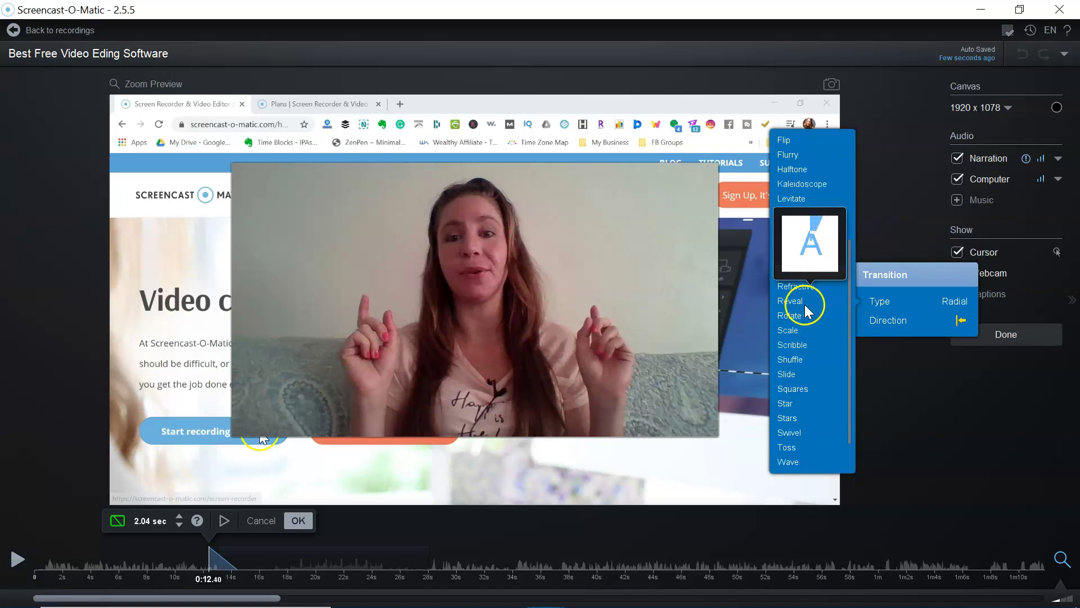
scroll(795, 360, "down", 1)
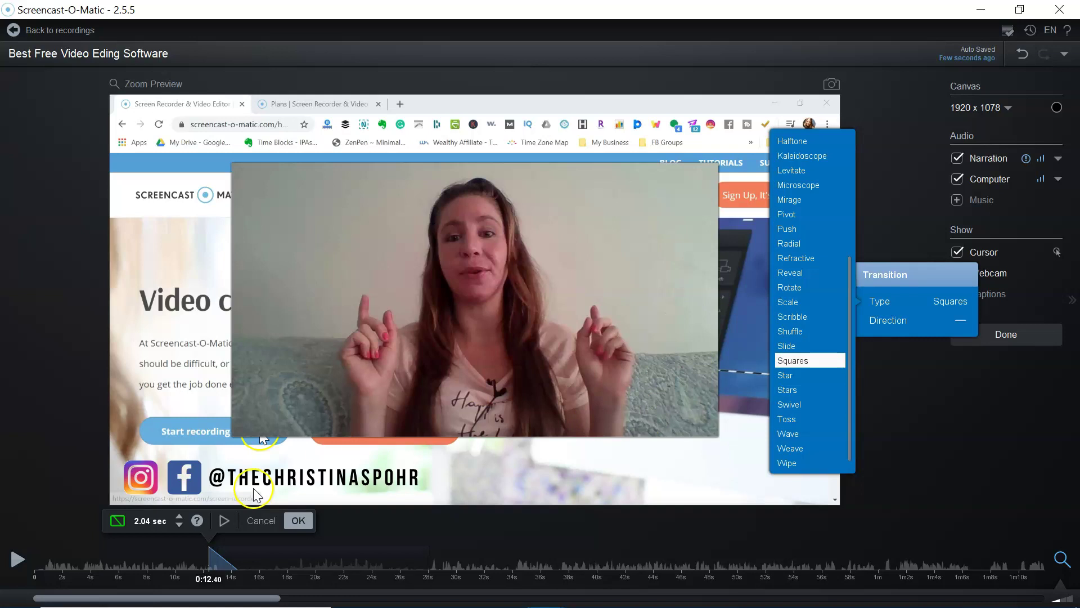
left_click(224, 520)
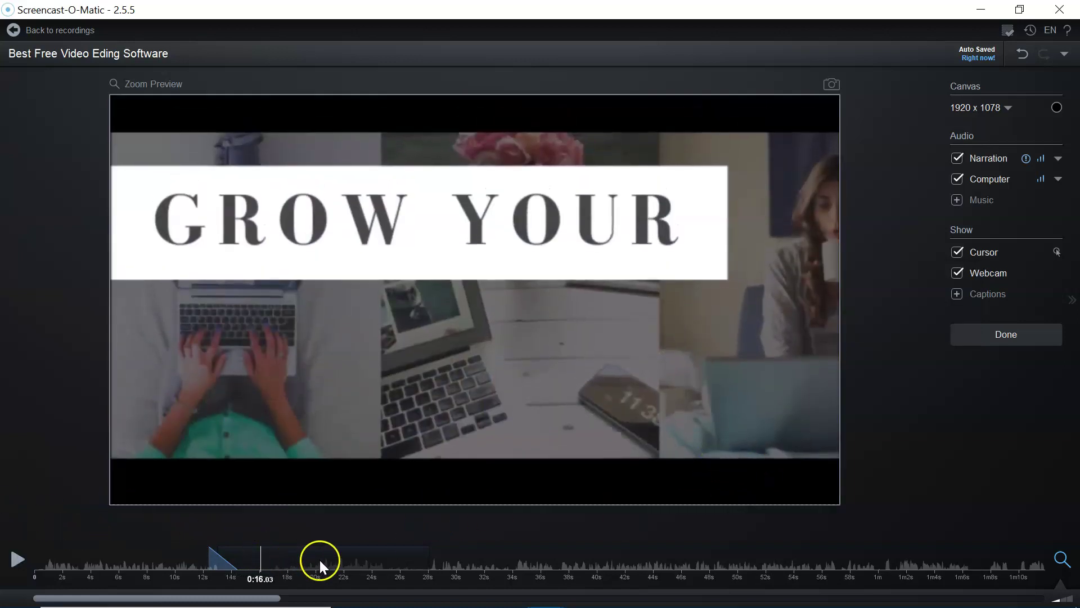
left_click(297, 522)
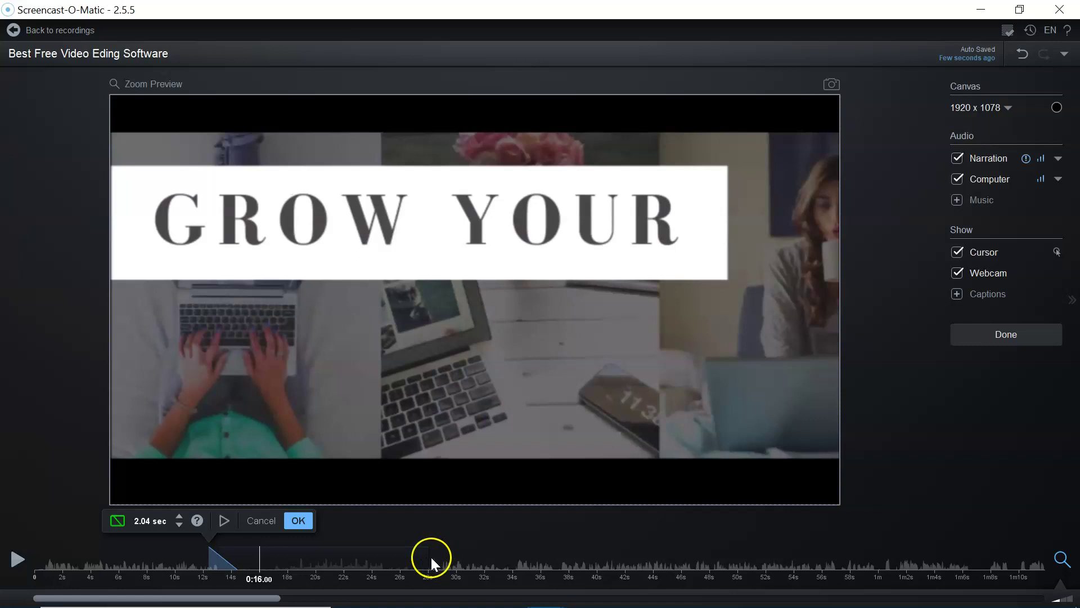
Add a 2.04-second Squares transition at 0:27.48, at the end of the inserted intro, and preview it
left_click(420, 565)
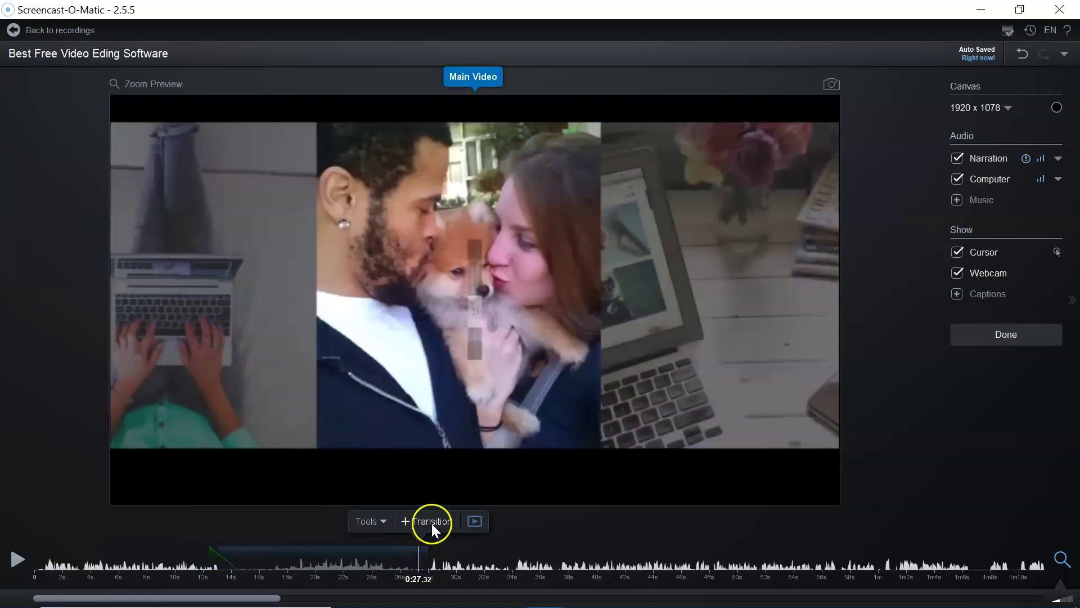
left_click(420, 556)
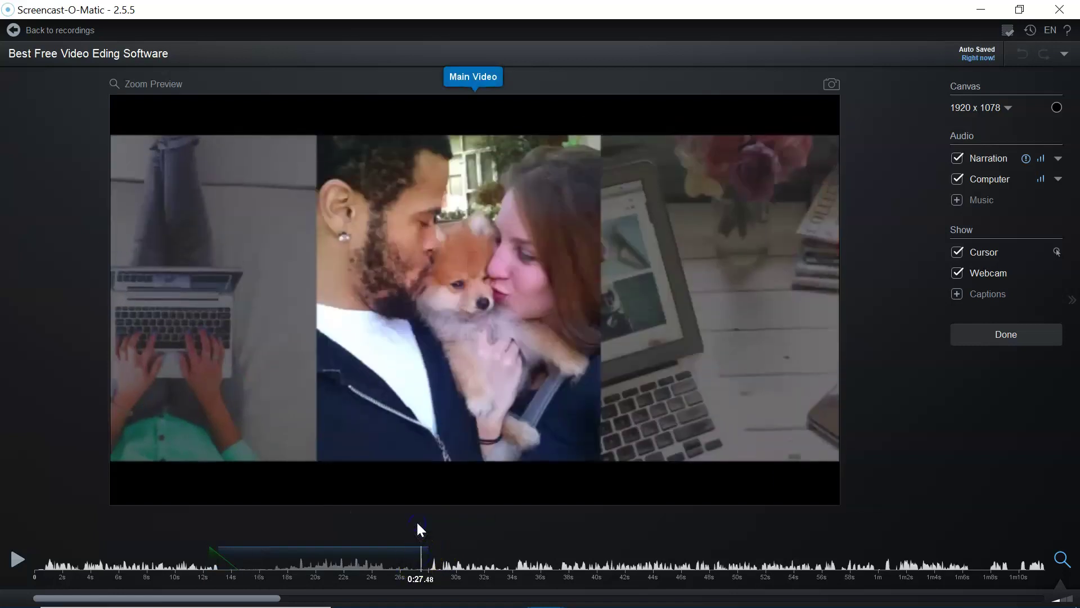
left_click(417, 524)
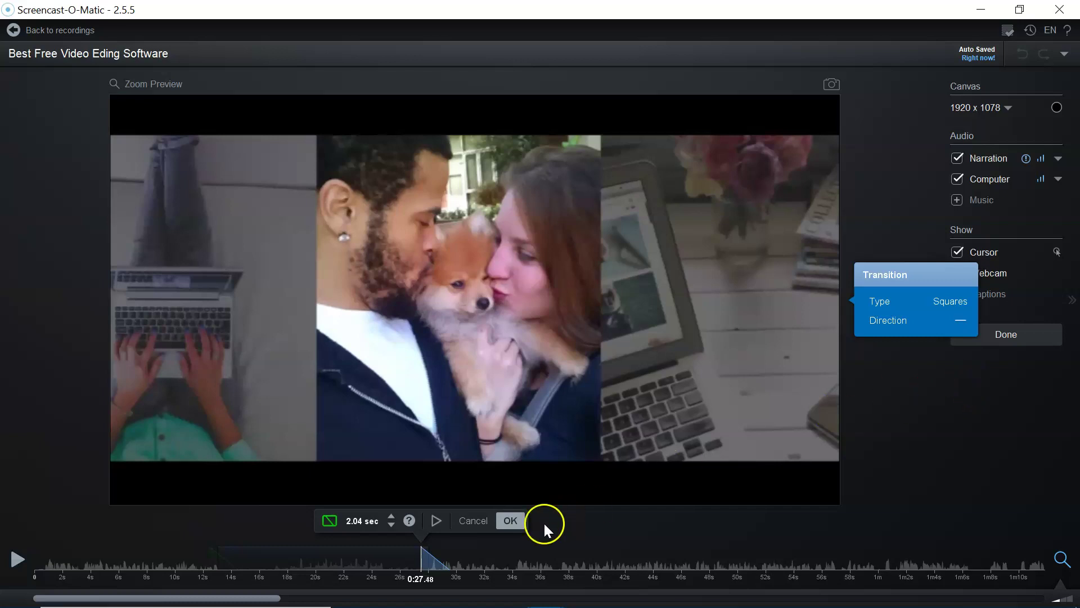
left_click(438, 520)
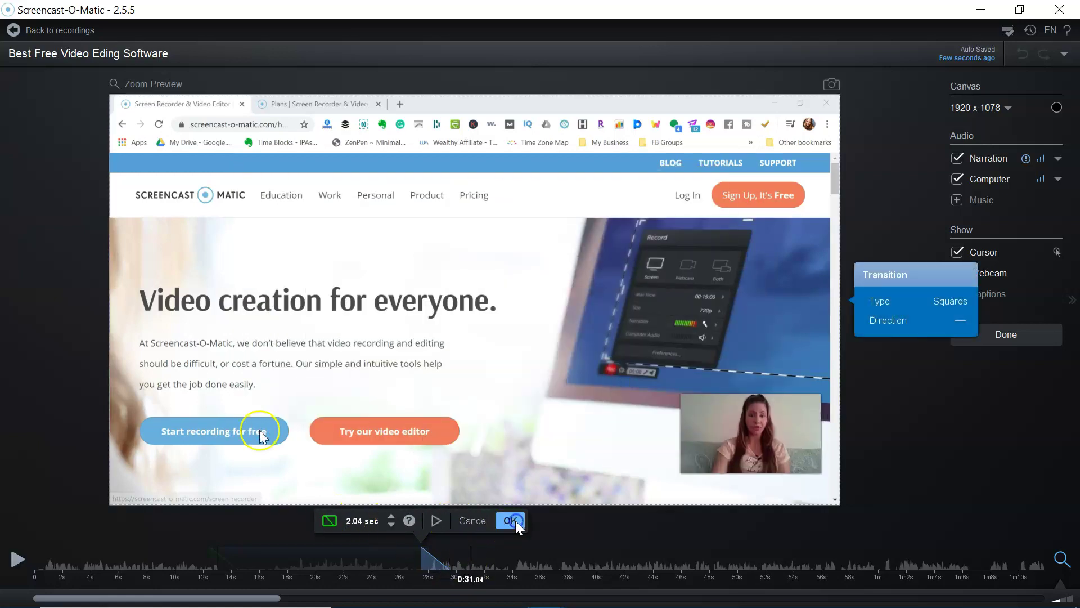
left_click(516, 521)
Add a 3-second highlight overlay around the Screen Recorder section of the Product menu at 0:44.92 and preview it
left_click(24, 552)
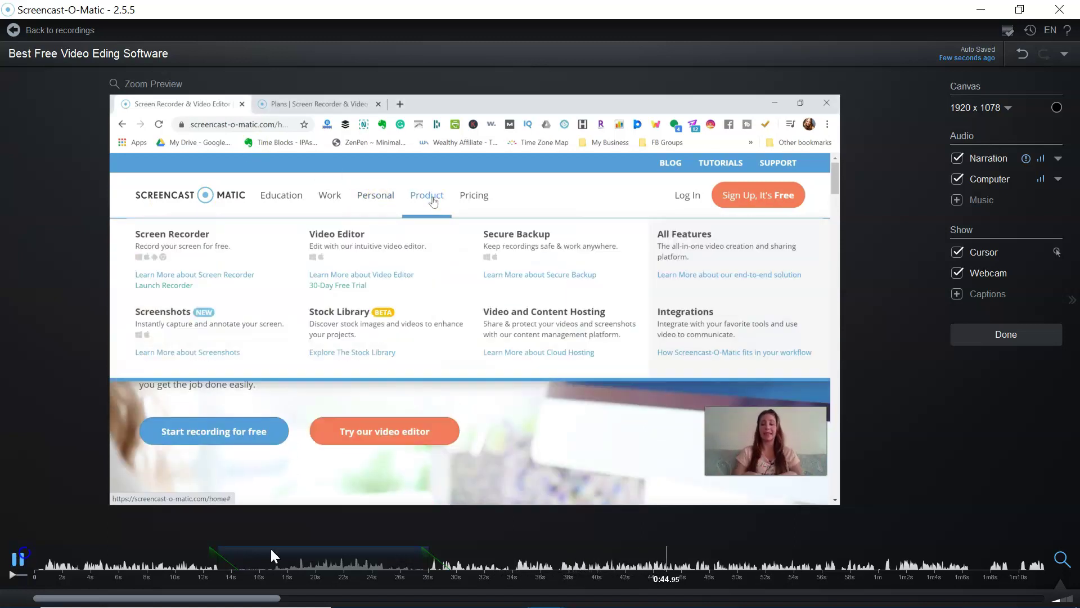
key("space")
left_click(640, 522)
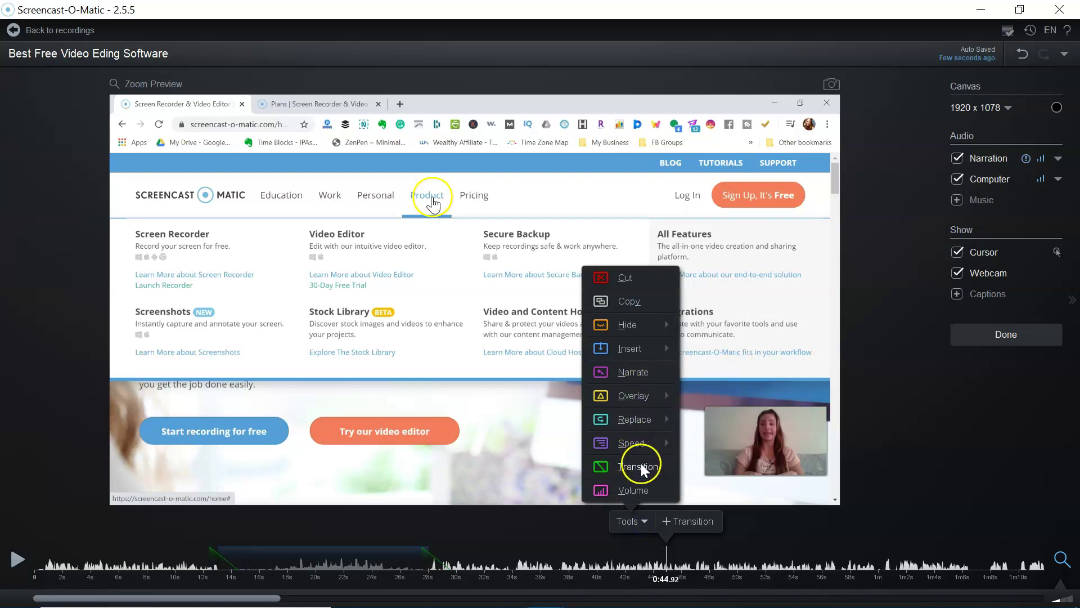
mouse_move(633, 395)
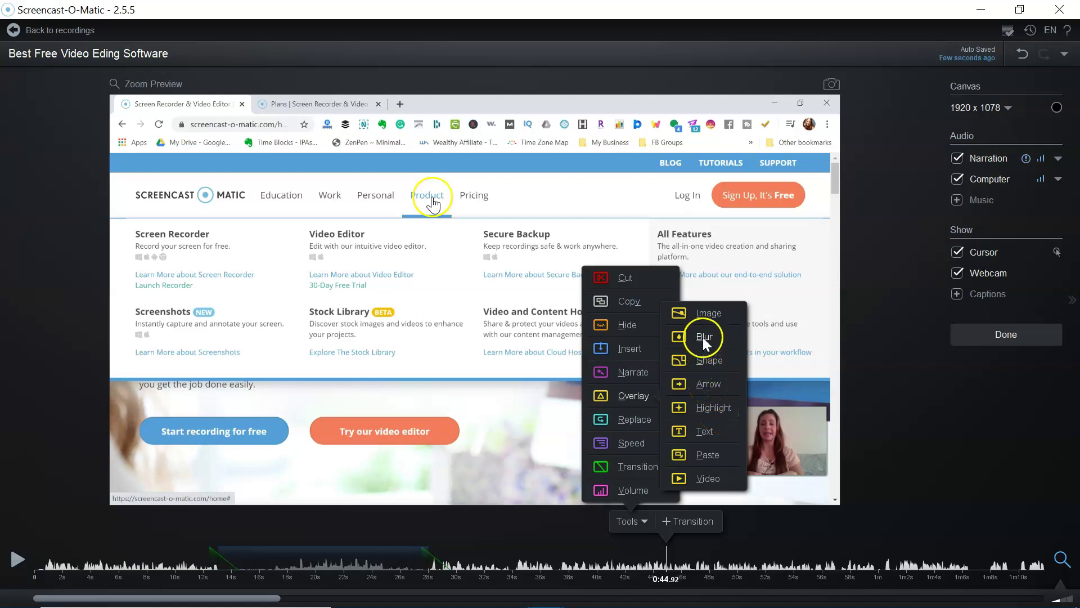
left_click(707, 402)
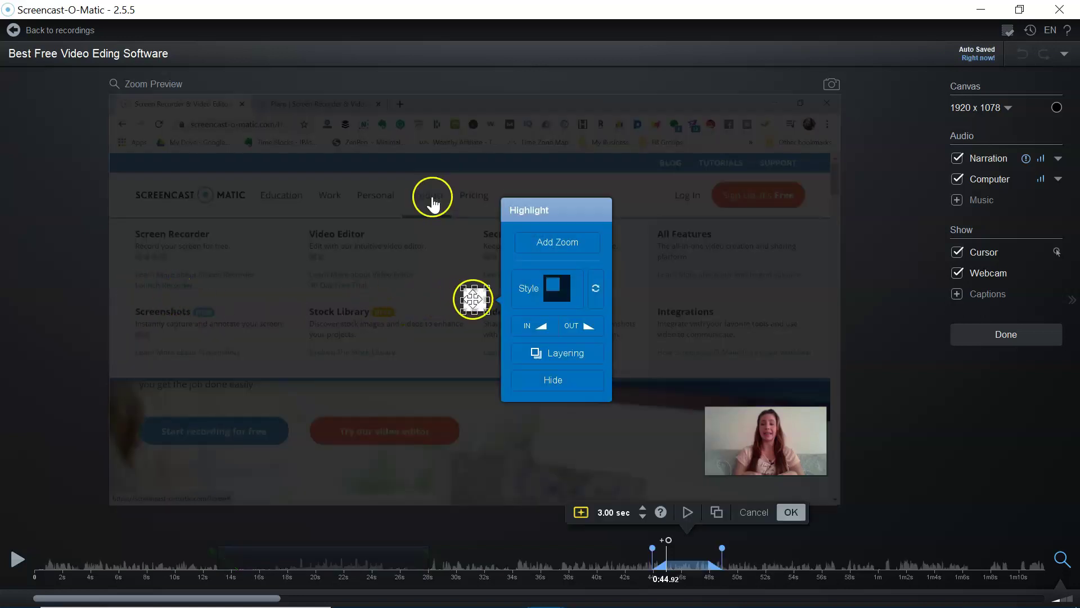
left_click_drag(472, 296, 272, 294)
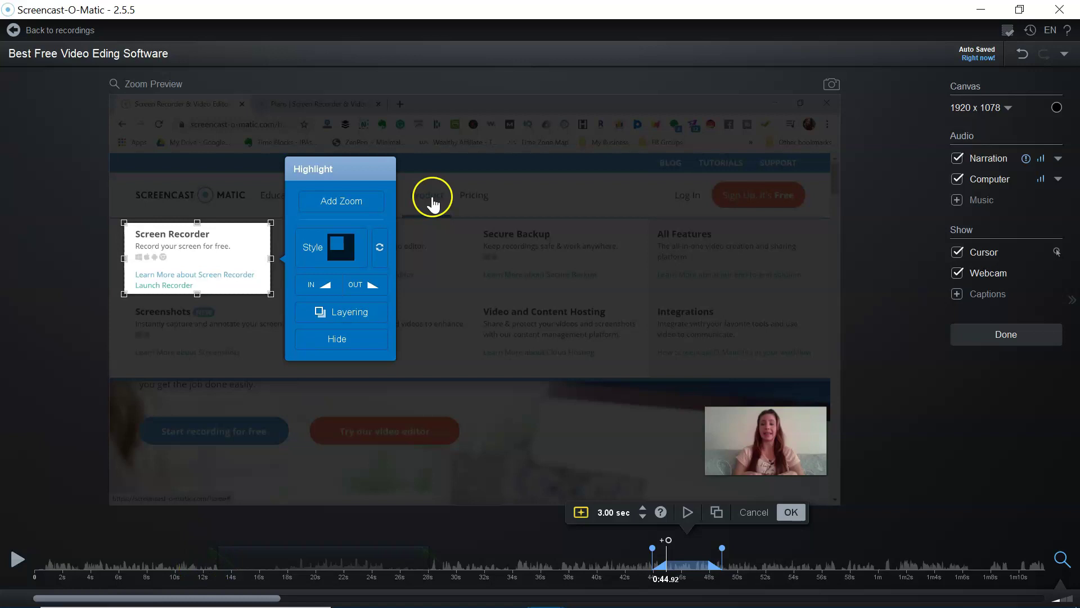
left_click(688, 512)
left_click(688, 512)
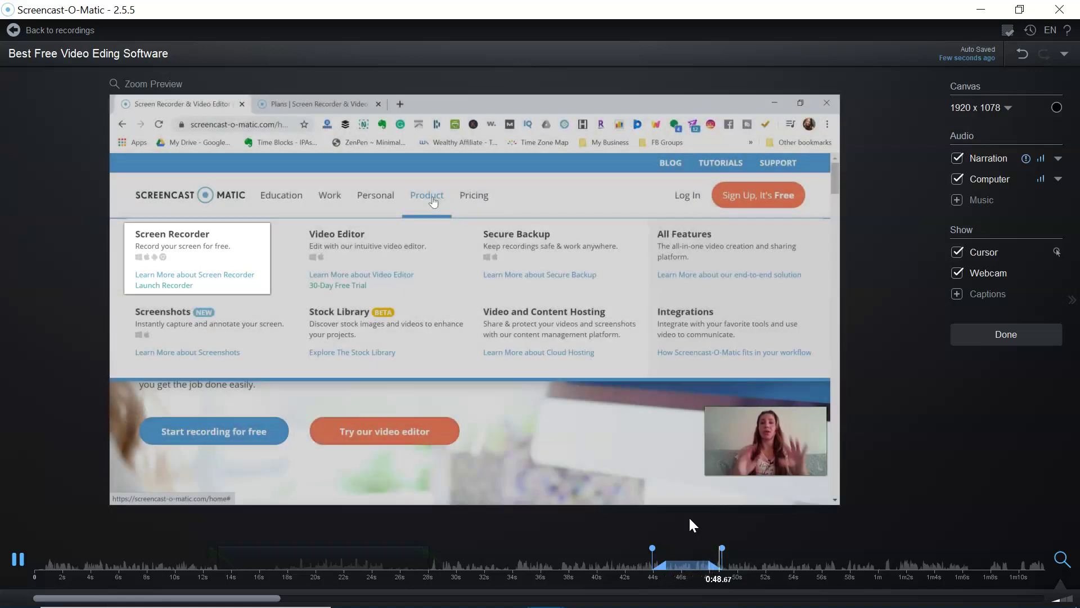
left_click(685, 546)
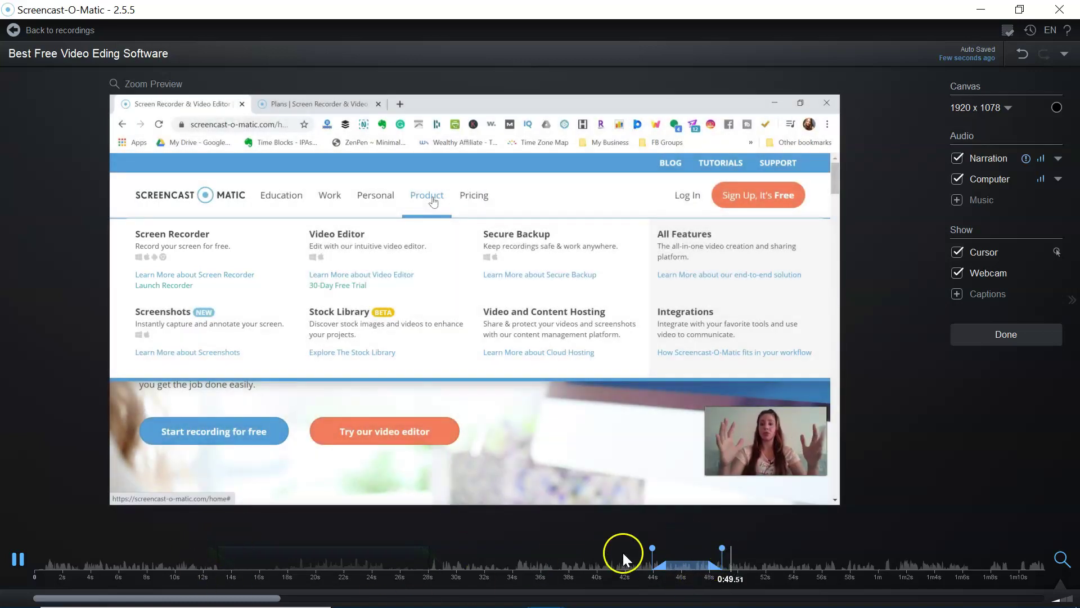
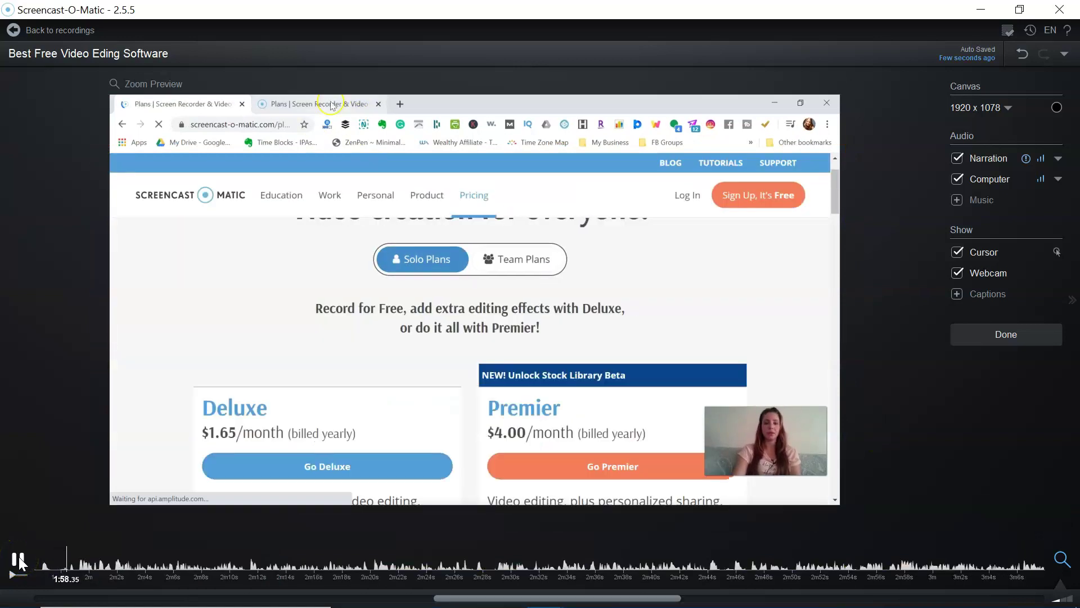
Pause playback at 2:06.44 on the pricing page and add a text overlay there
left_click(19, 560)
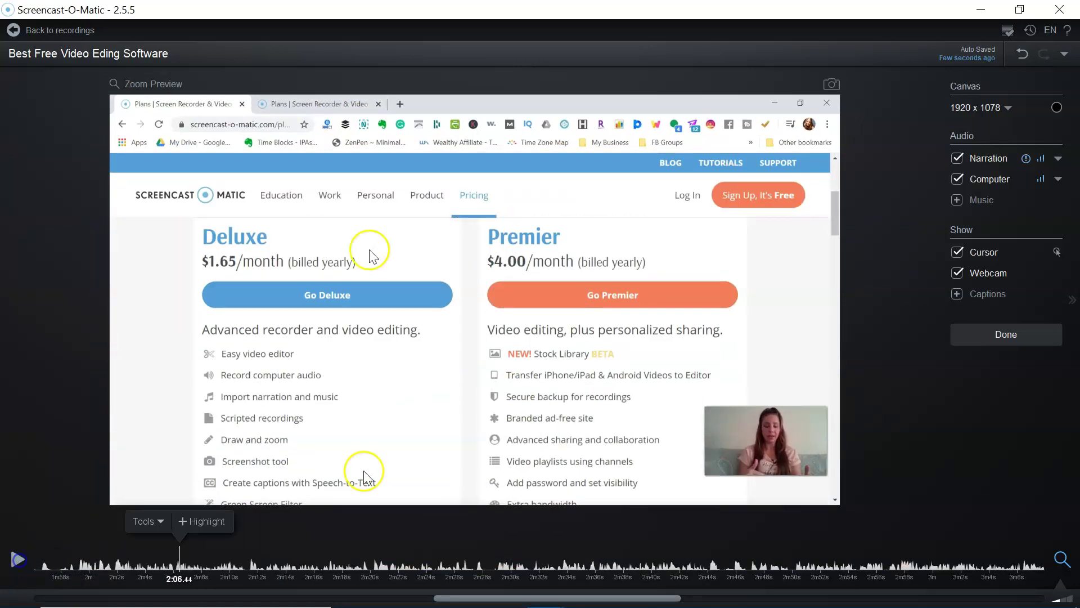
left_click(158, 521)
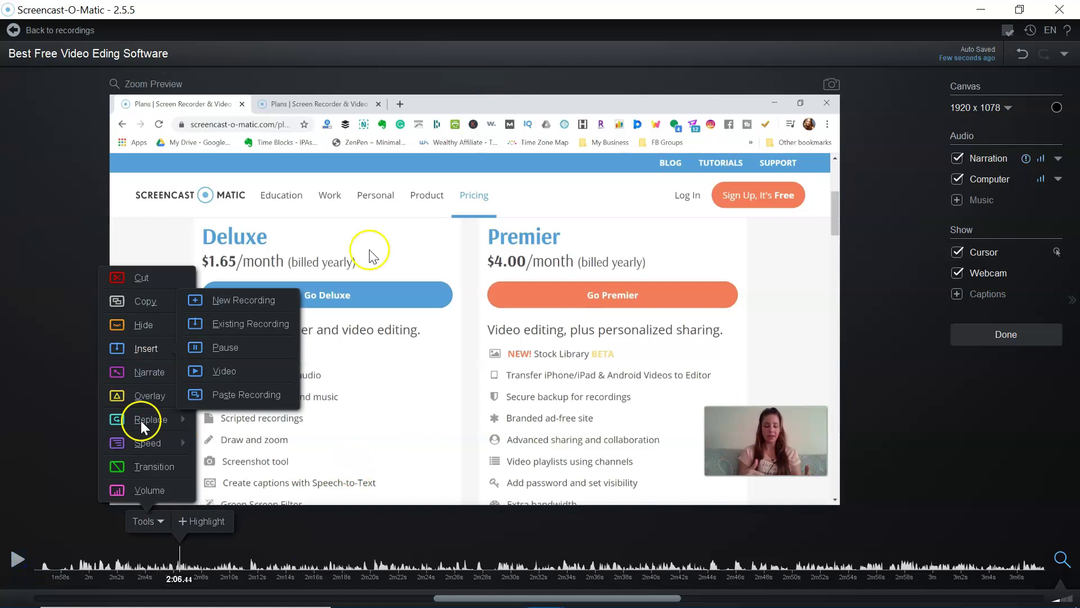
mouse_move(143, 420)
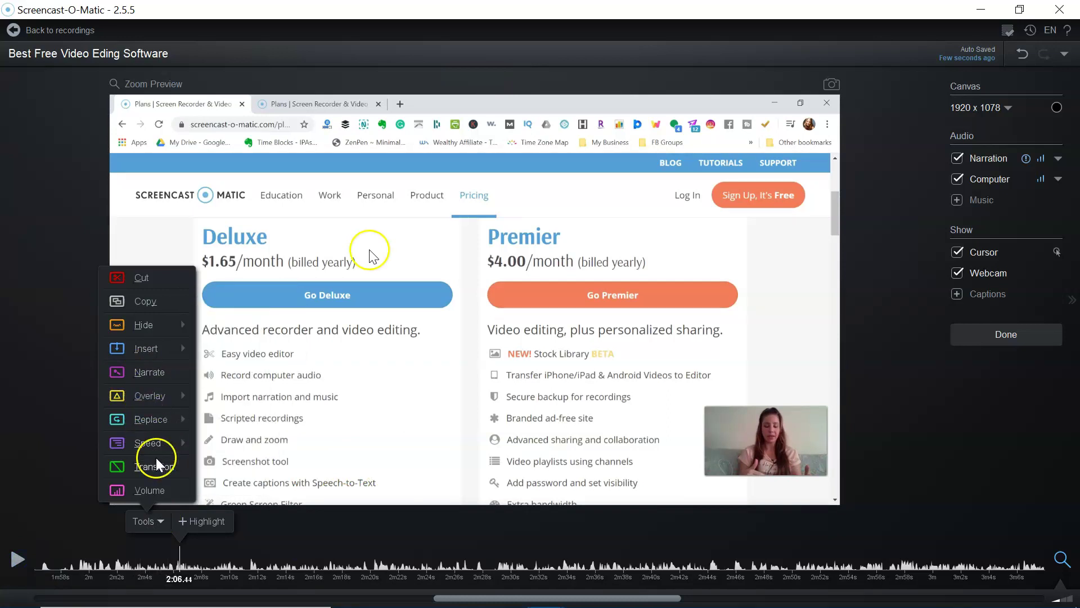
mouse_move(162, 396)
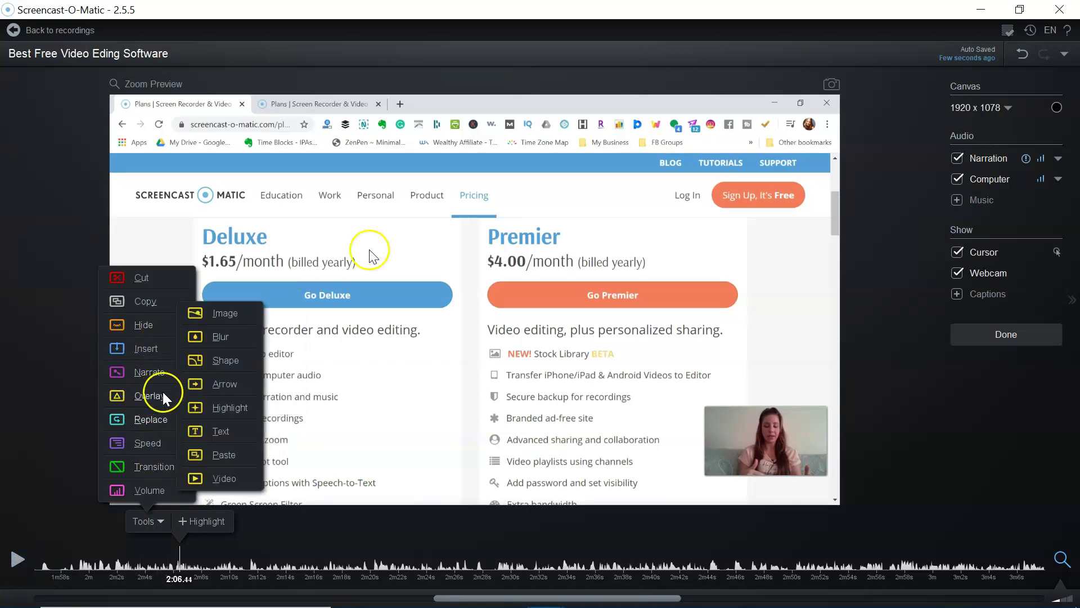
left_click(223, 434)
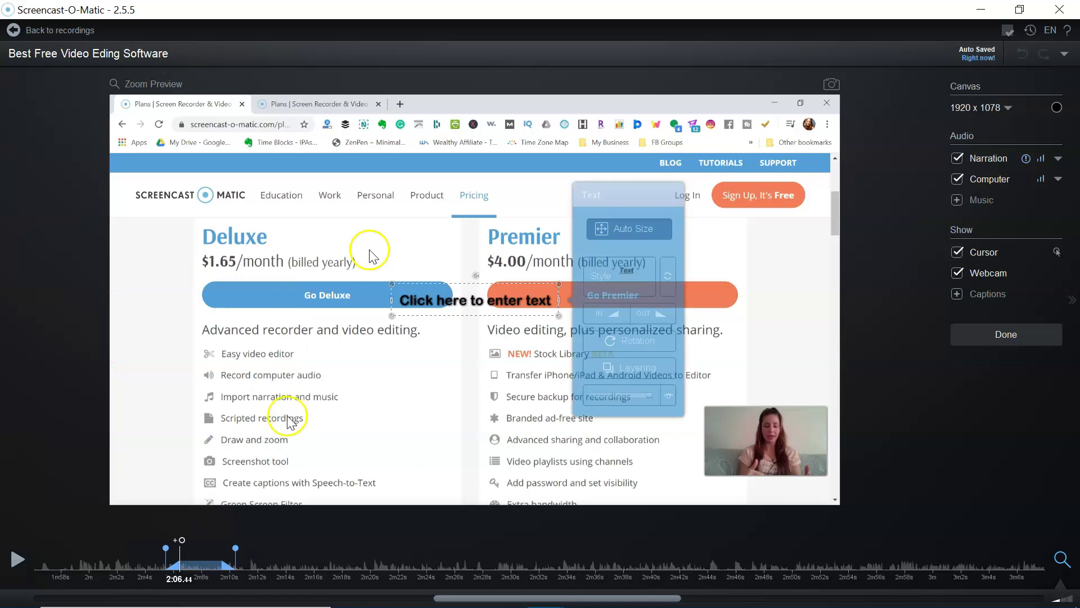
Replace the overlay's placeholder text with "$19.80 Per Year"
left_click(489, 301)
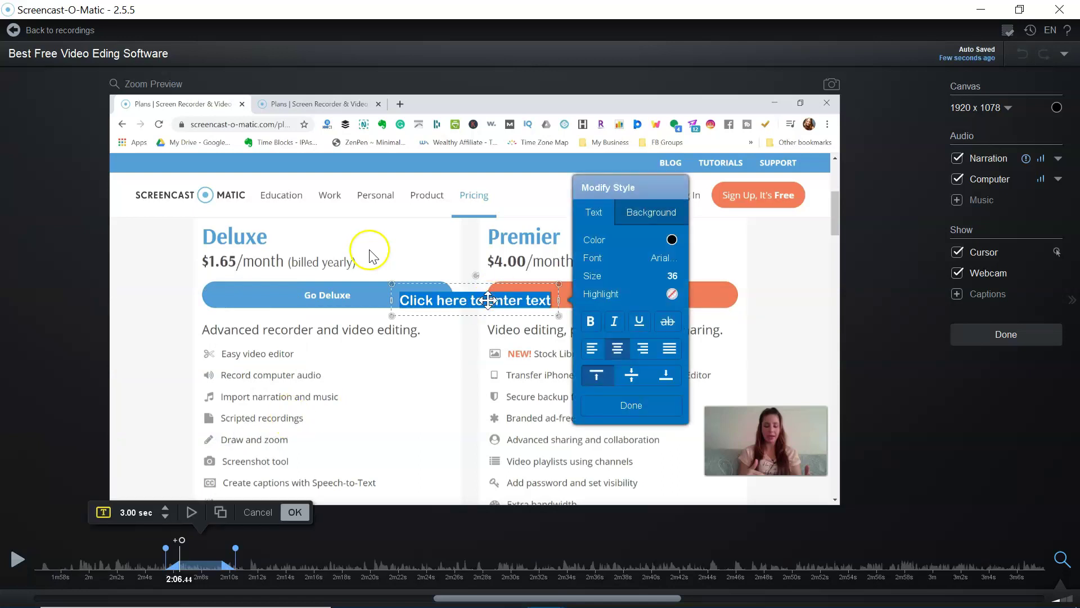
type("$")
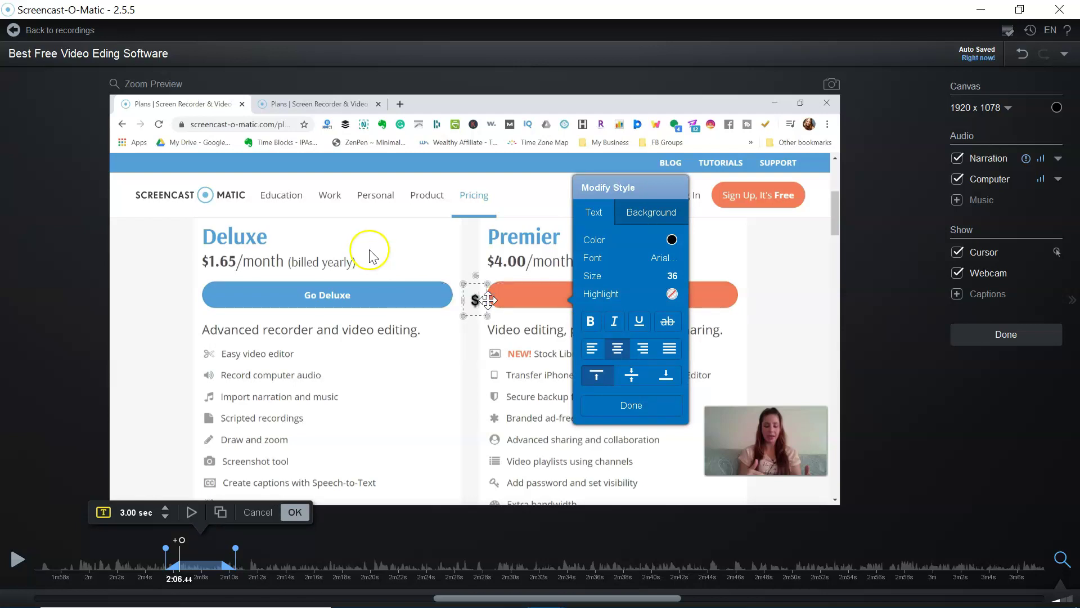
type("10.")
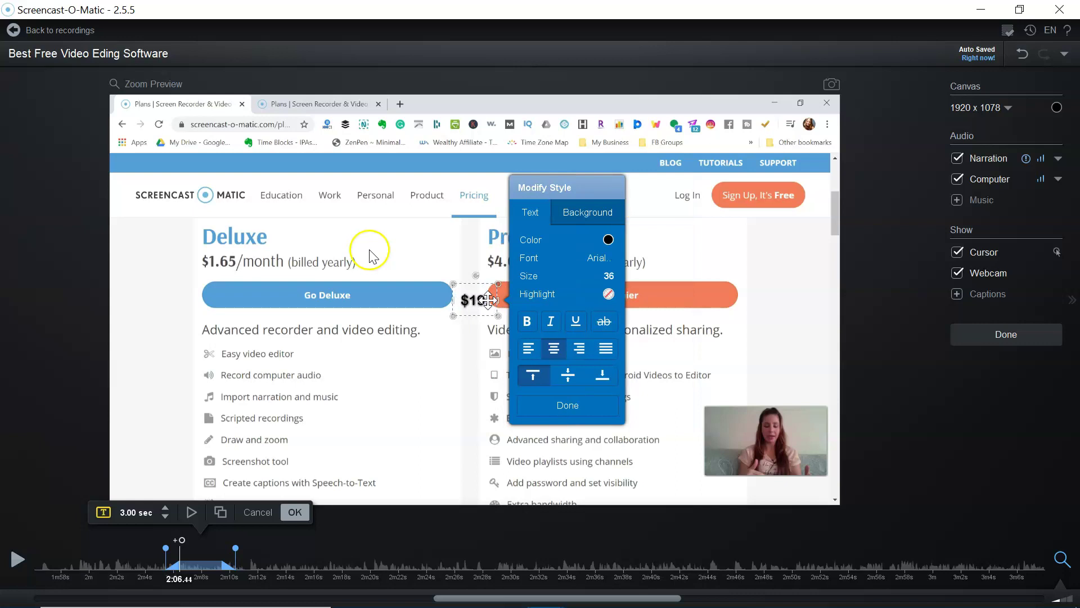
type("99")
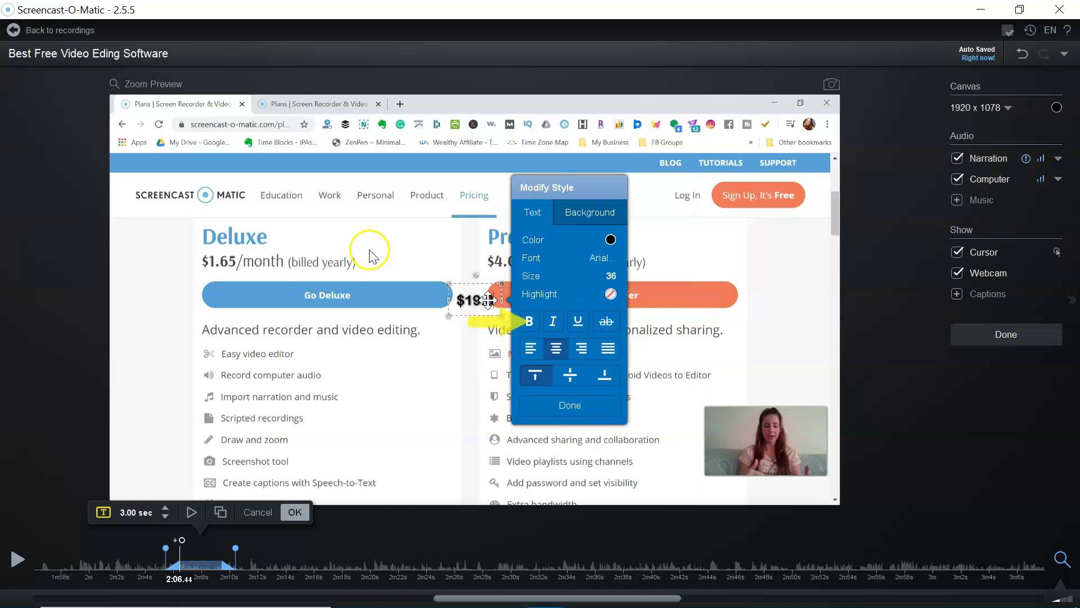
type(" PER")
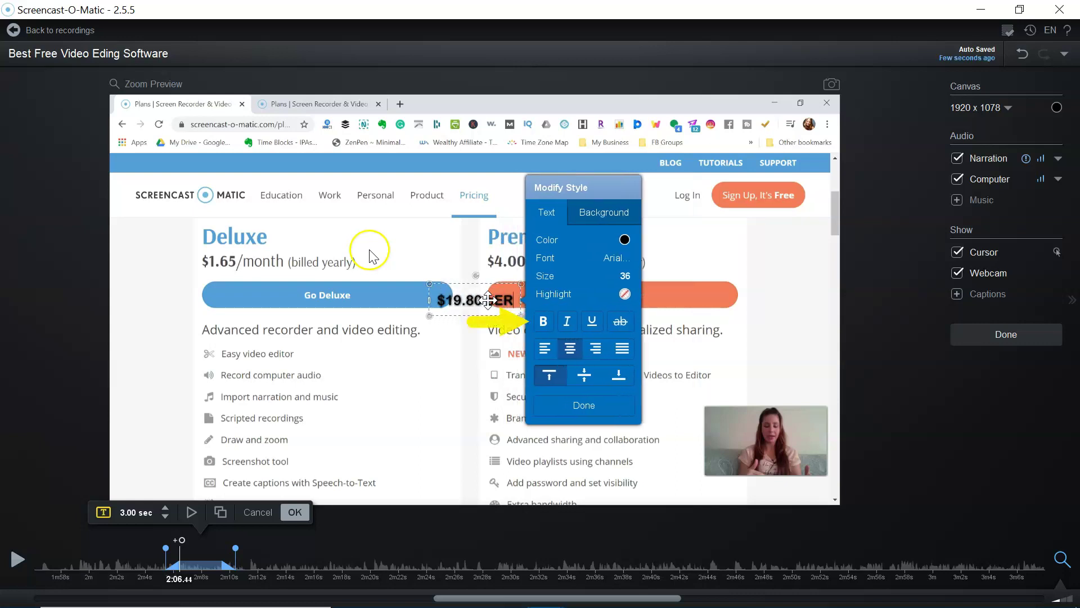
key("BackSpace")
key("BackSpace")
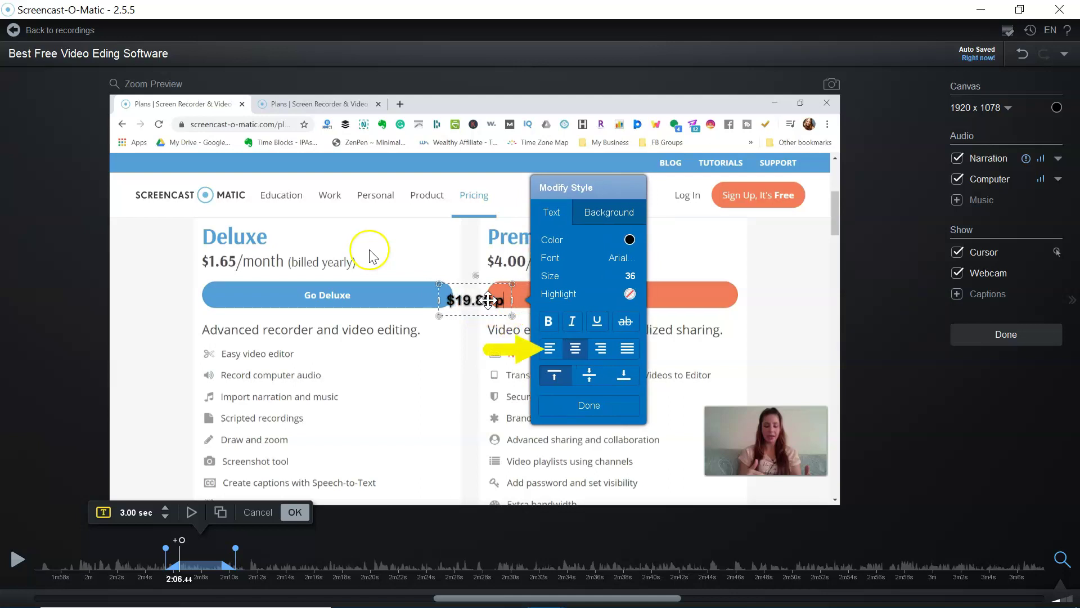
type("er Yeara")
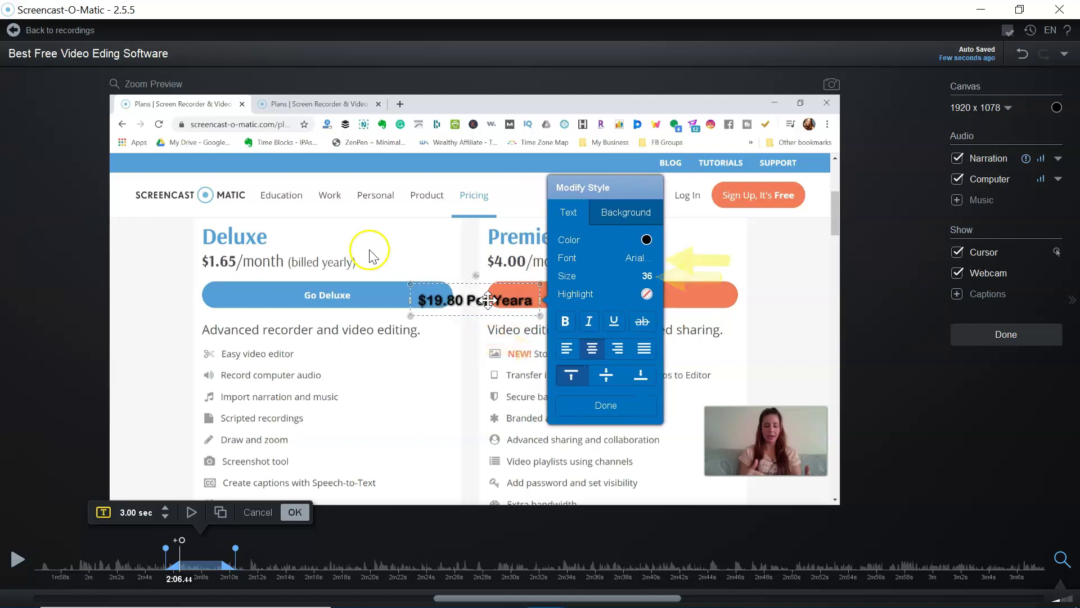
key("BackSpace")
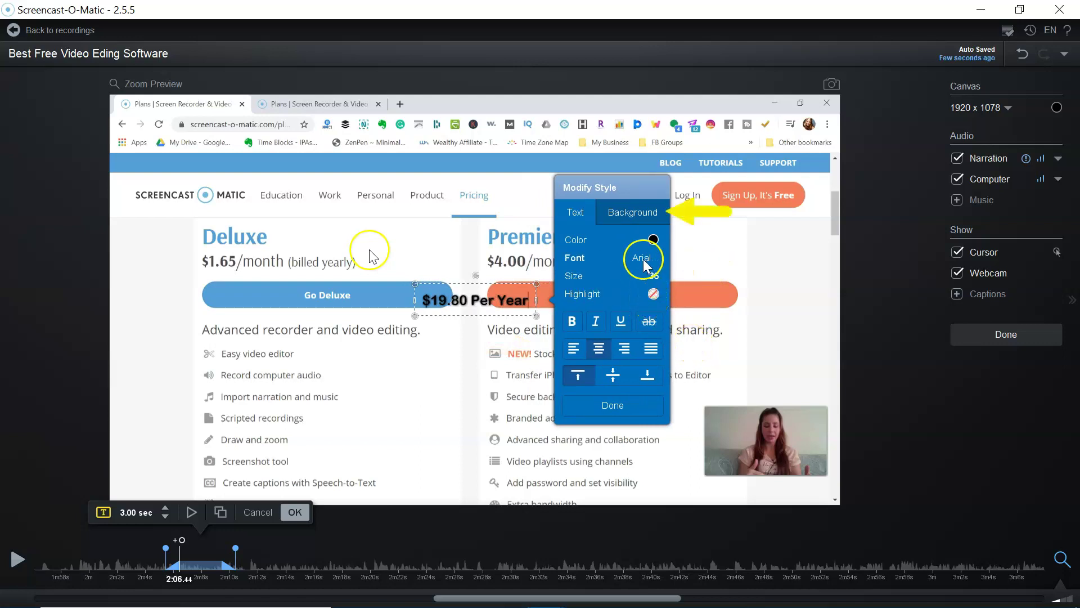
Set the background color of the "$19.80 Per Year" text overlay to blue #0095C3
left_click(645, 219)
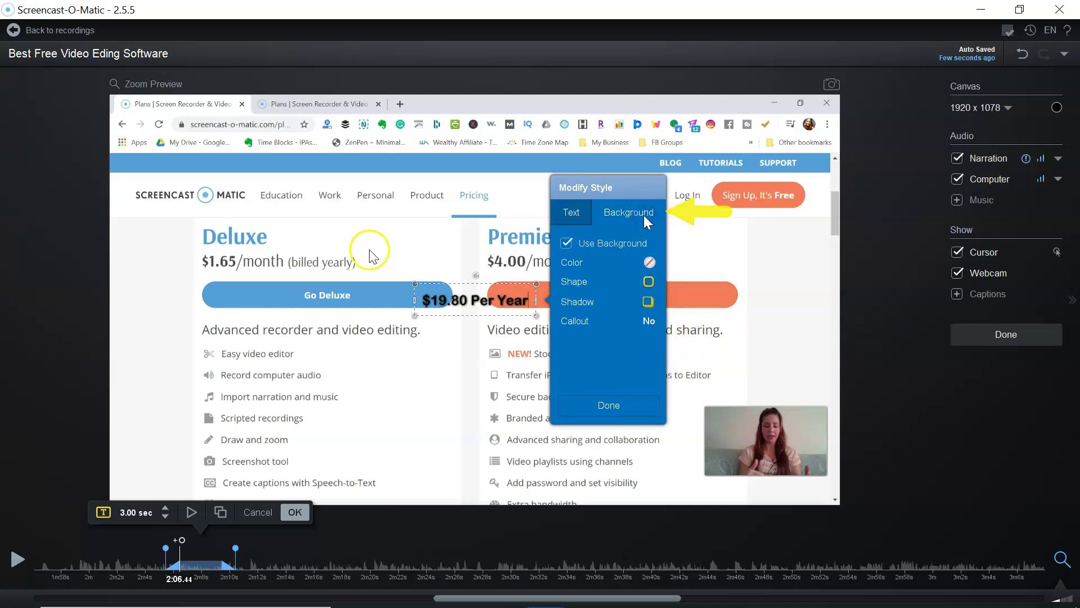
left_click(646, 253)
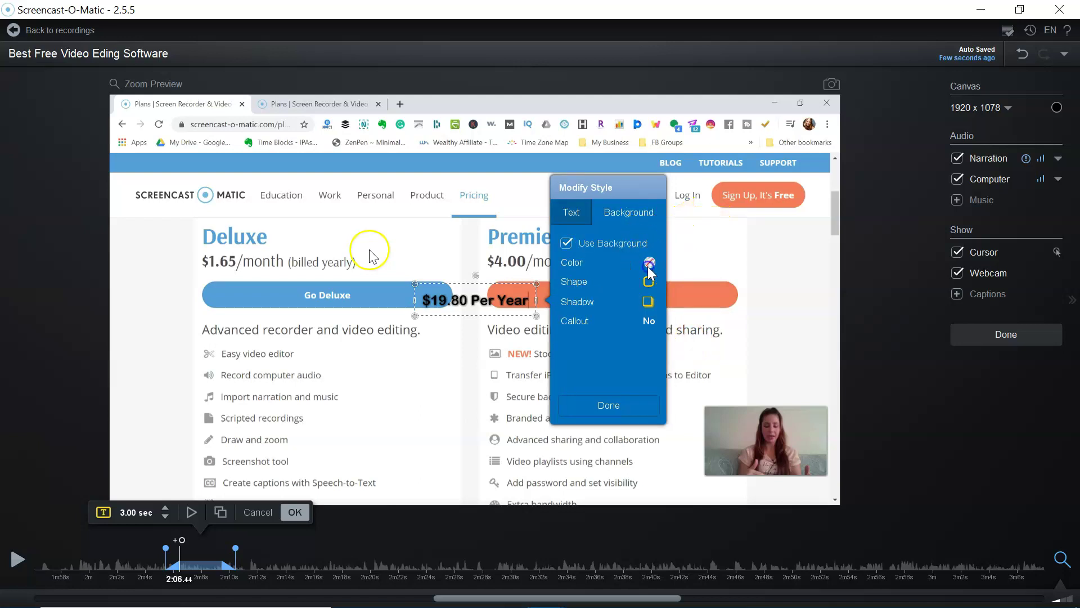
left_click(648, 263)
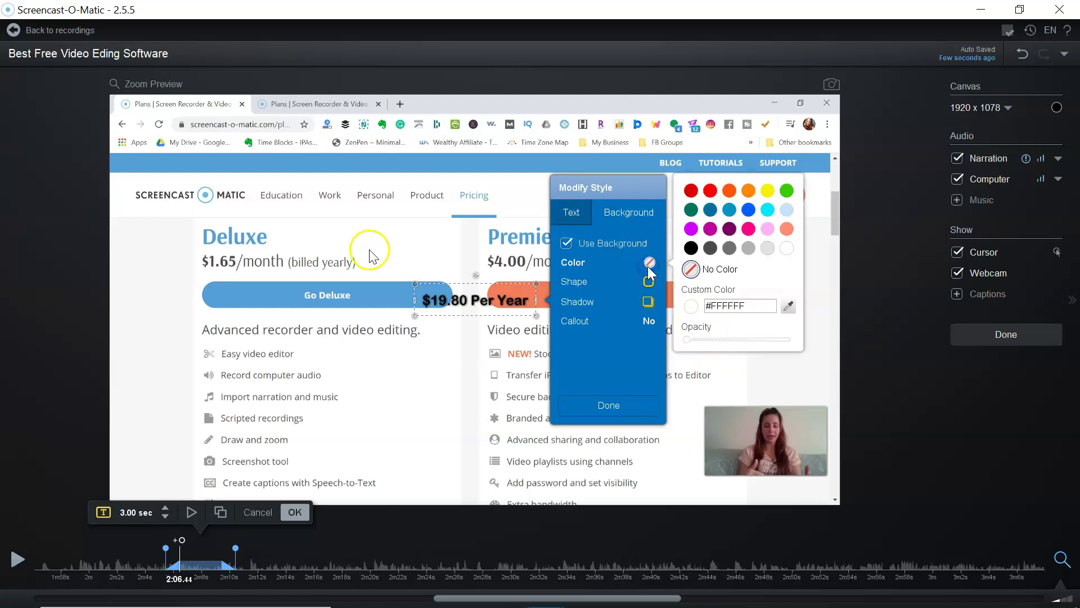
left_click(730, 210)
Try #00E6FF, #0071A2, #770061 and #FF0084 as the price overlay's background color, and return to #0095C3
left_click(691, 248)
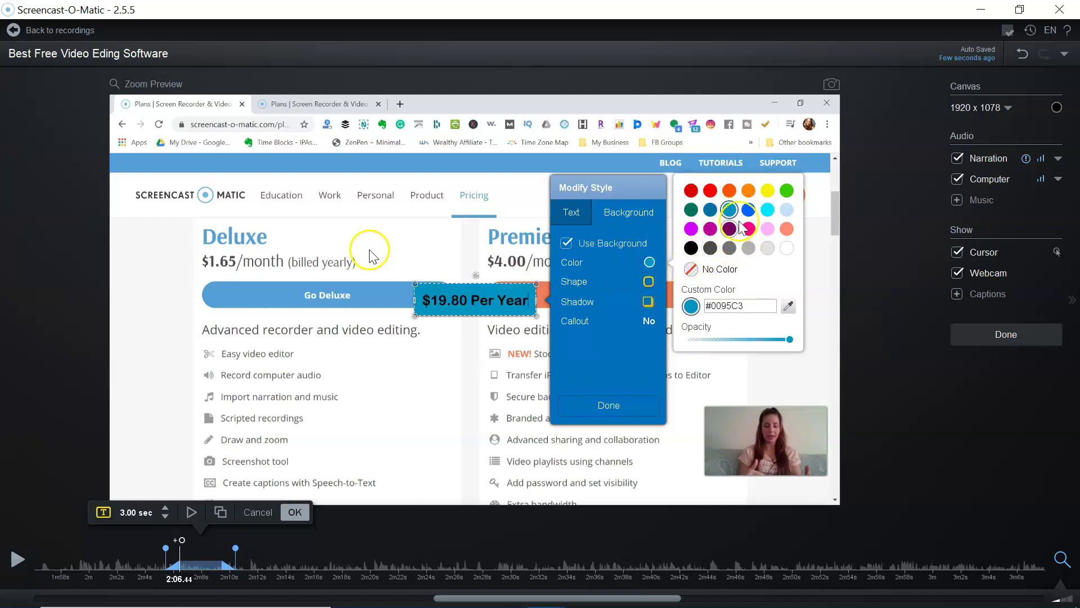
left_click(769, 210)
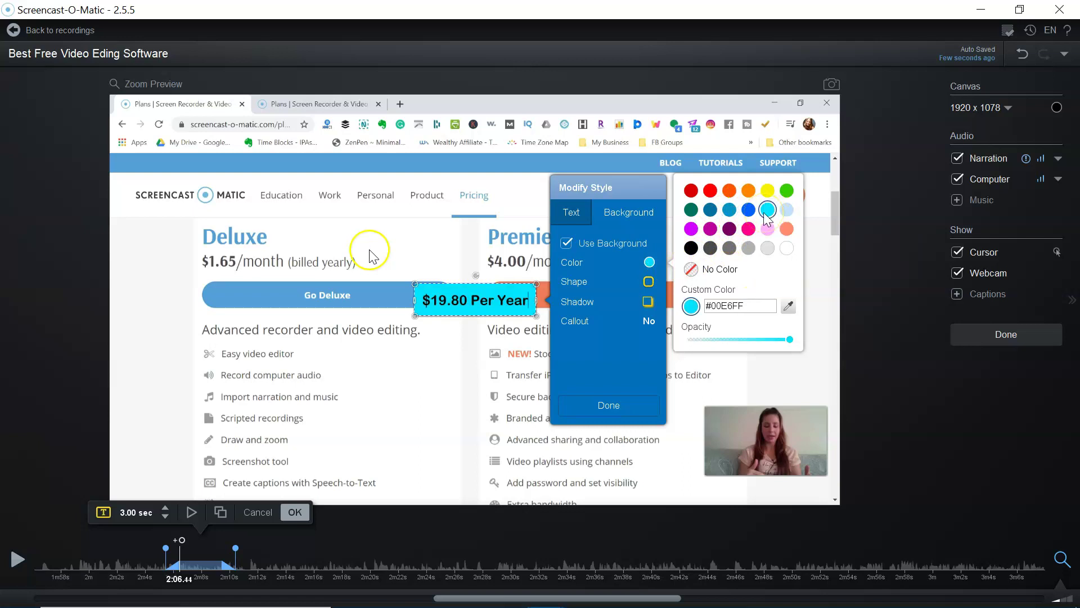
left_click(713, 213)
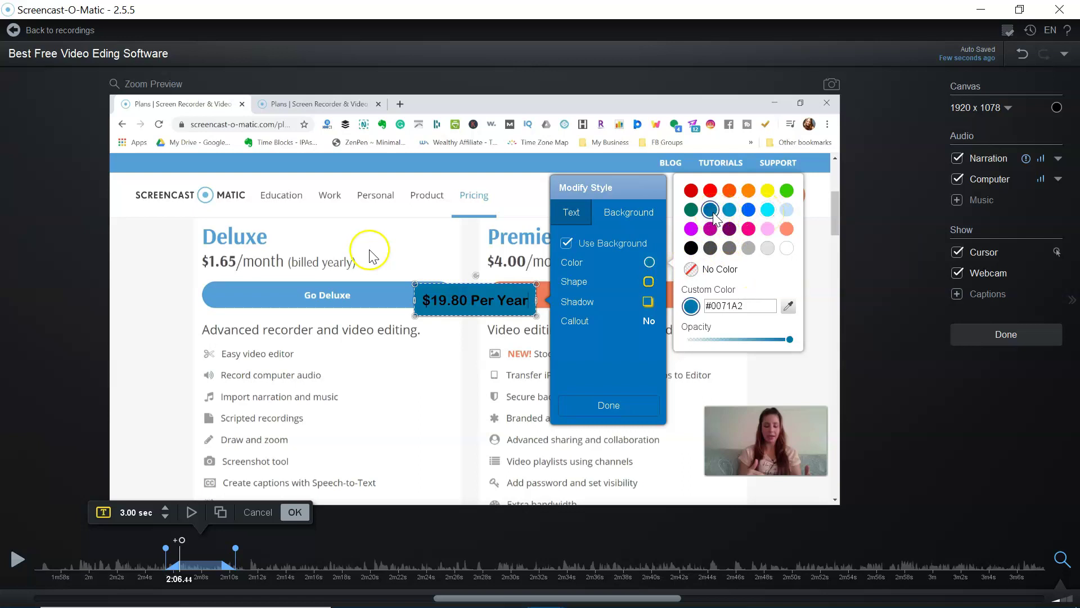
left_click(711, 230)
left_click(711, 229)
left_click(736, 234)
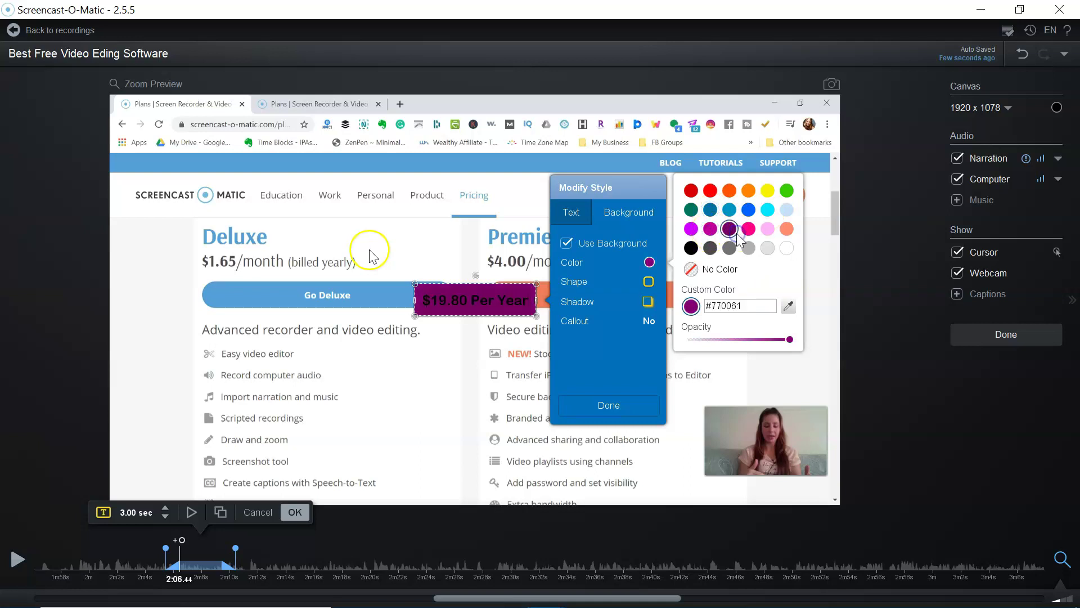
left_click(749, 231)
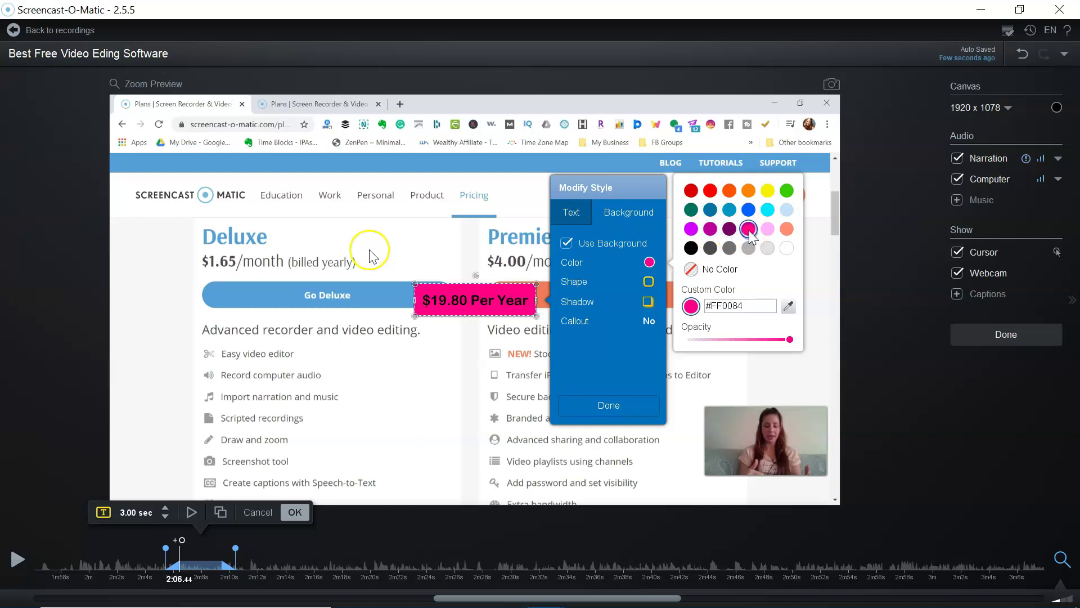
left_click(728, 211)
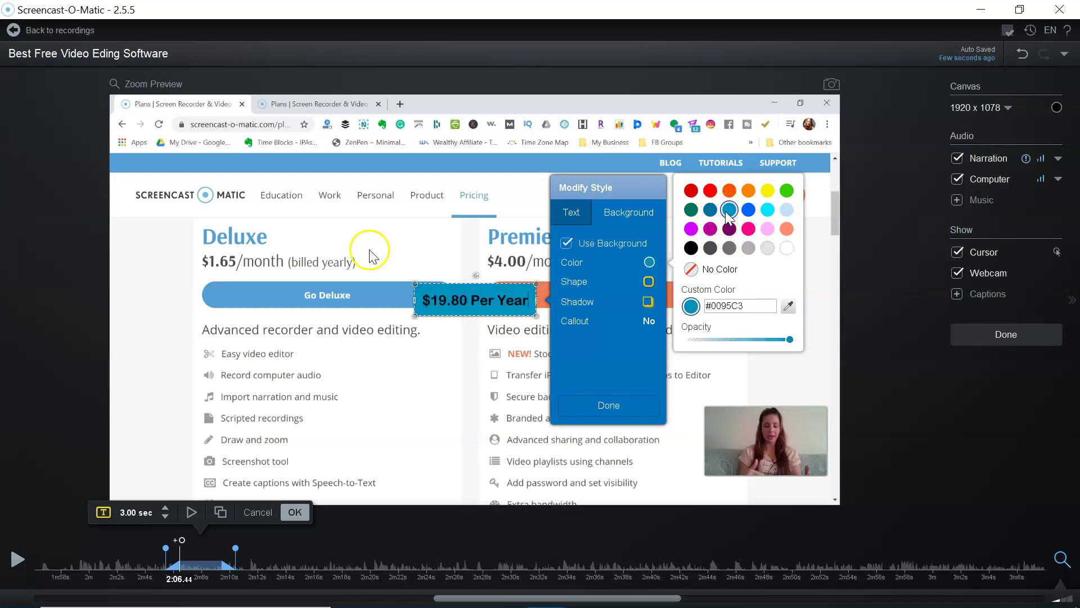
Set the "$19.80 Per Year" overlay's text color to white and move the overlay up beside the Deluxe plan's heading
left_click(580, 214)
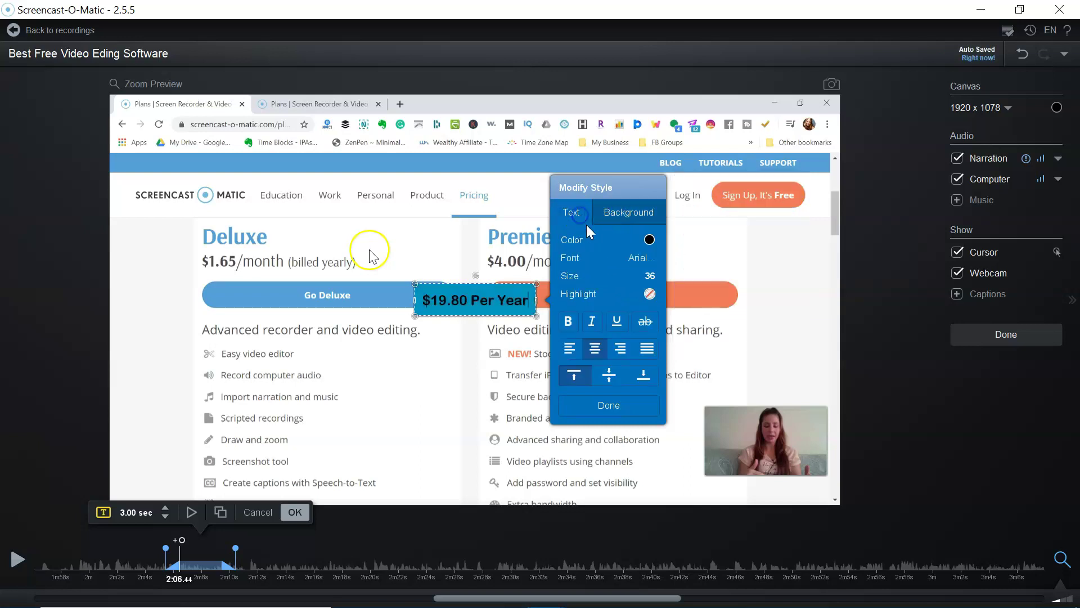
left_click(649, 239)
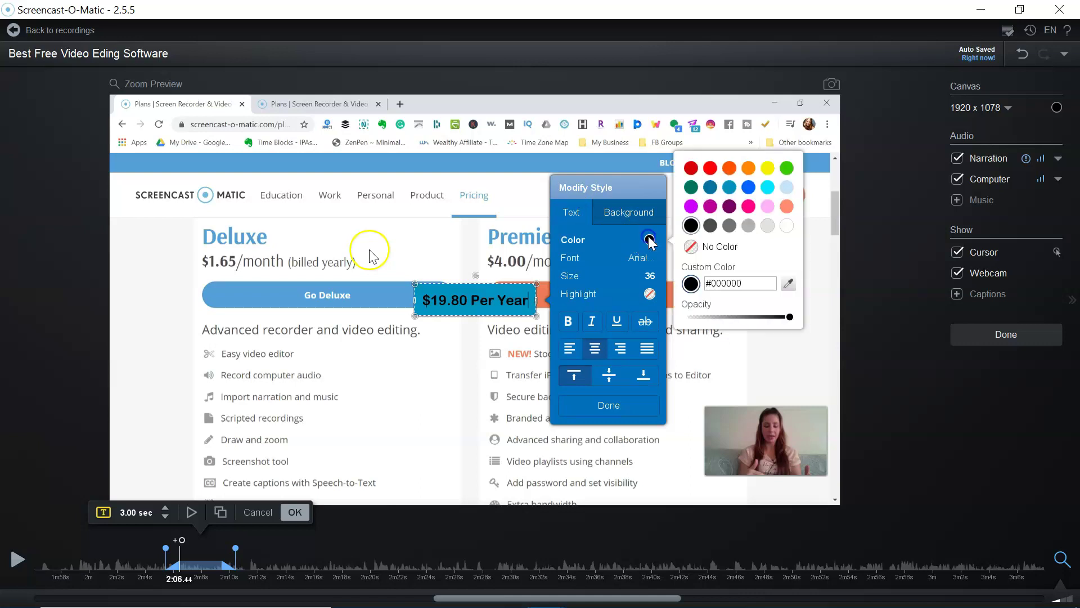
left_click(787, 225)
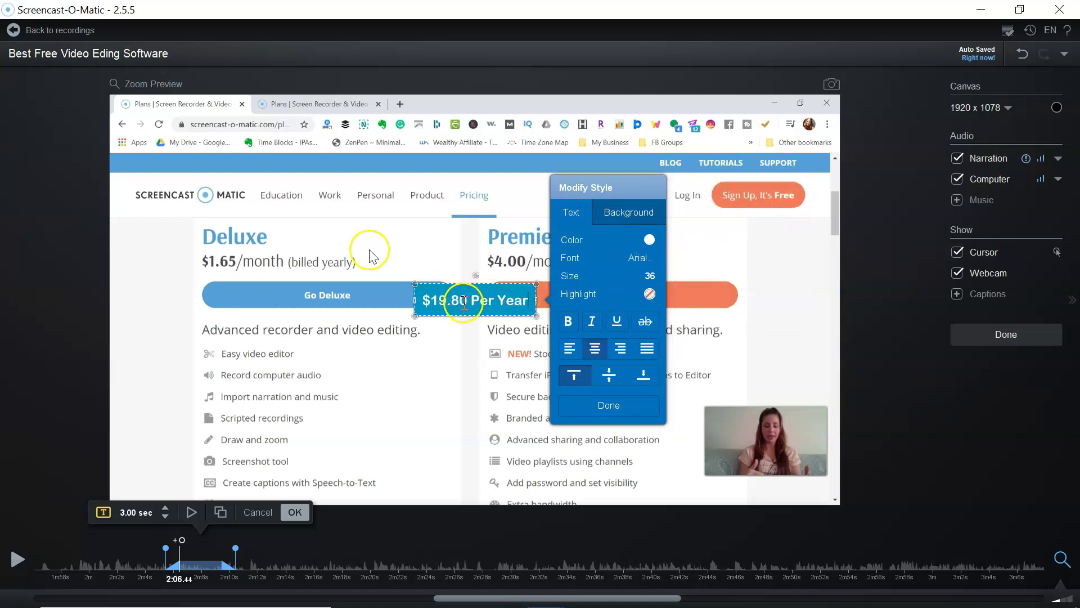
left_click_drag(462, 302, 370, 250)
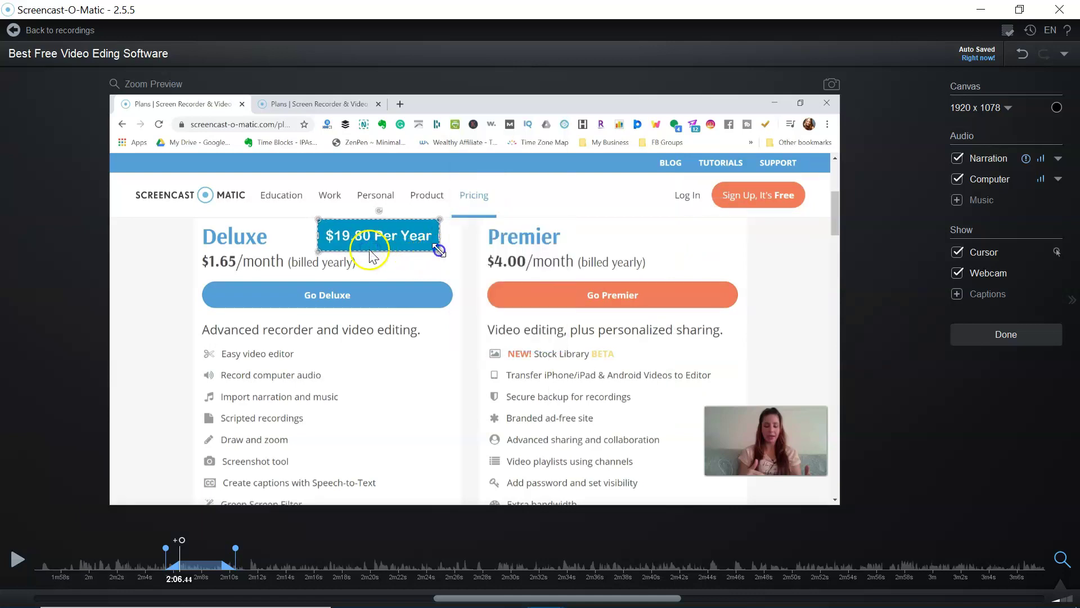
left_click_drag(439, 250, 374, 302)
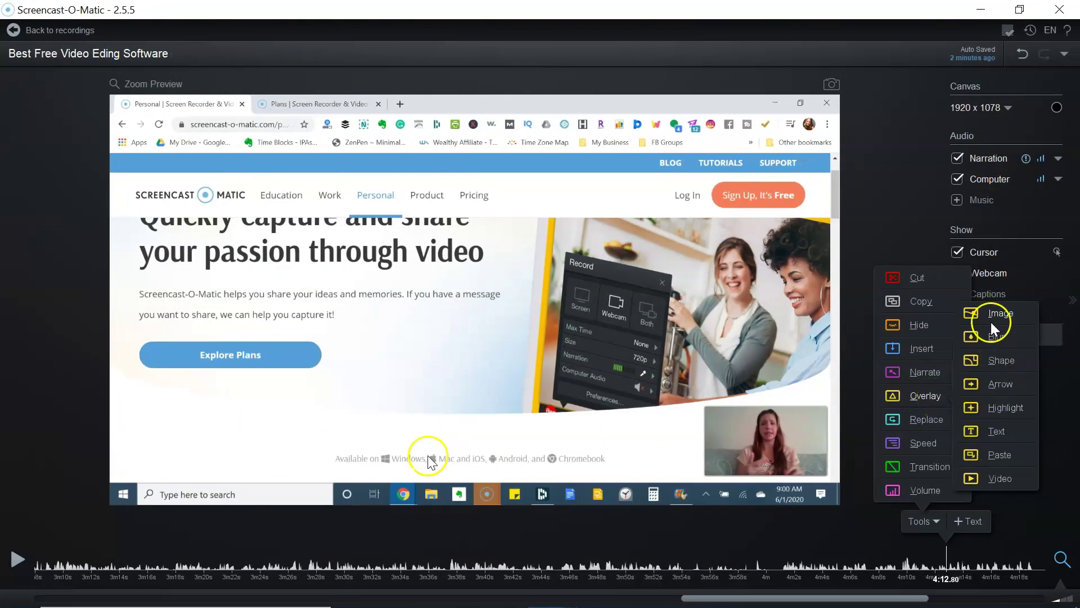
Add a heart shape overlay at 4:12.80 and enlarge it to cover the middle of the page
left_click(995, 362)
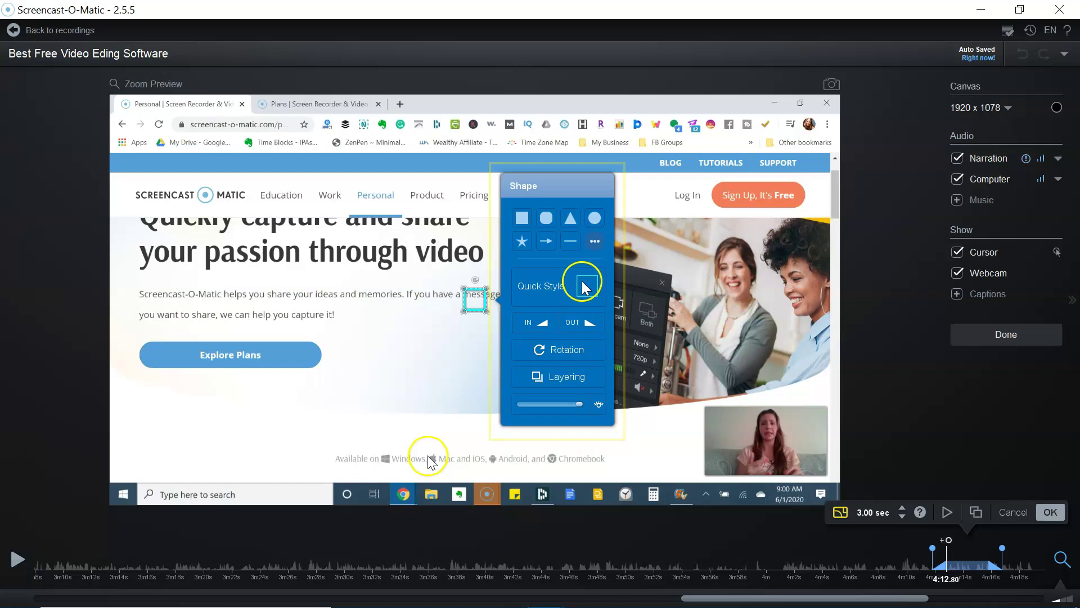
left_click(596, 243)
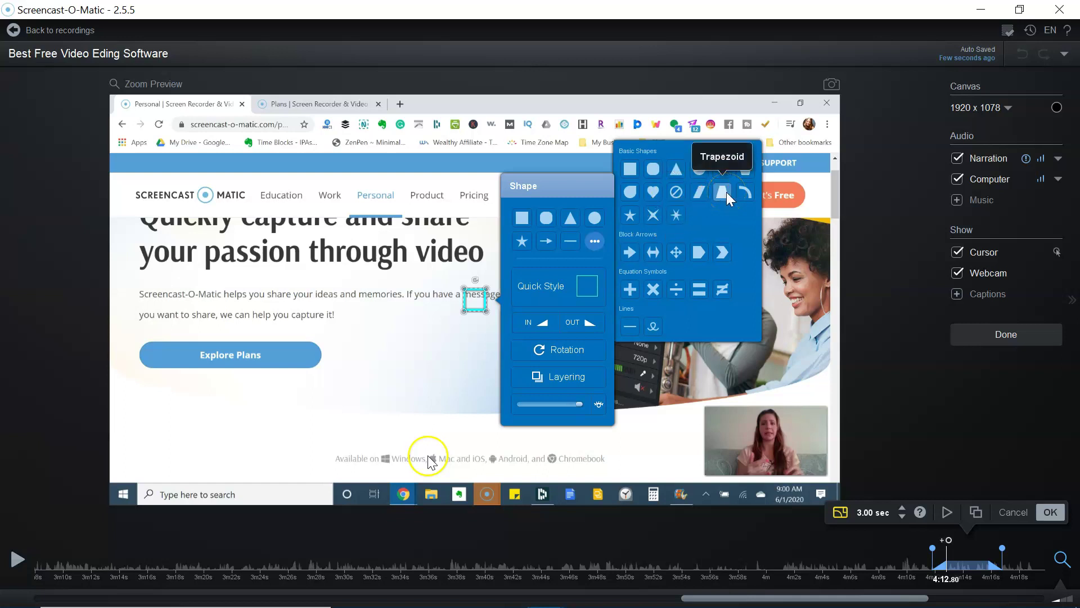
left_click(653, 193)
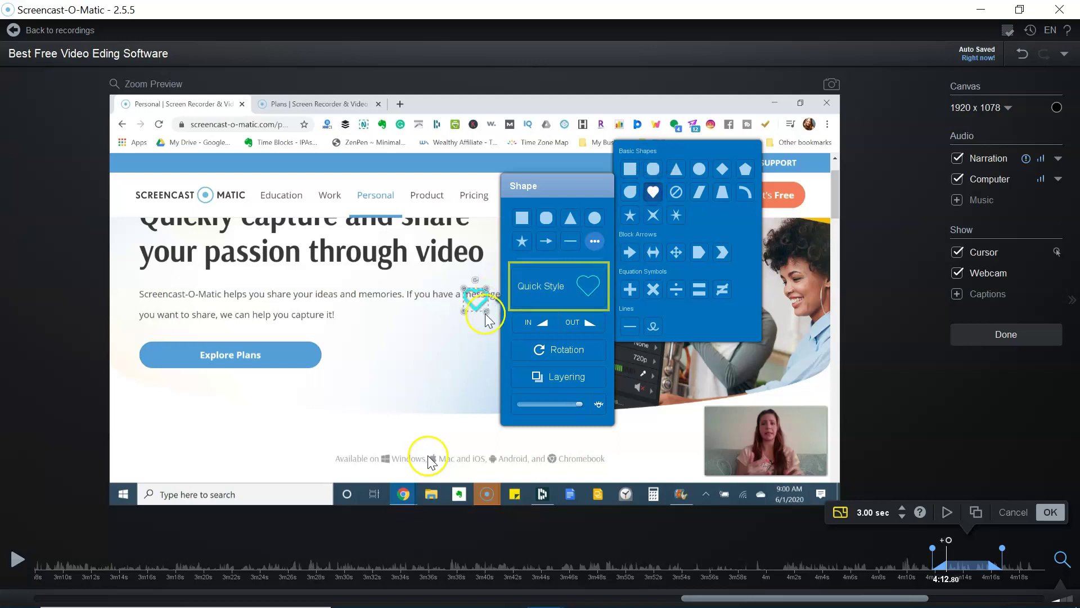
left_click_drag(483, 310, 615, 446)
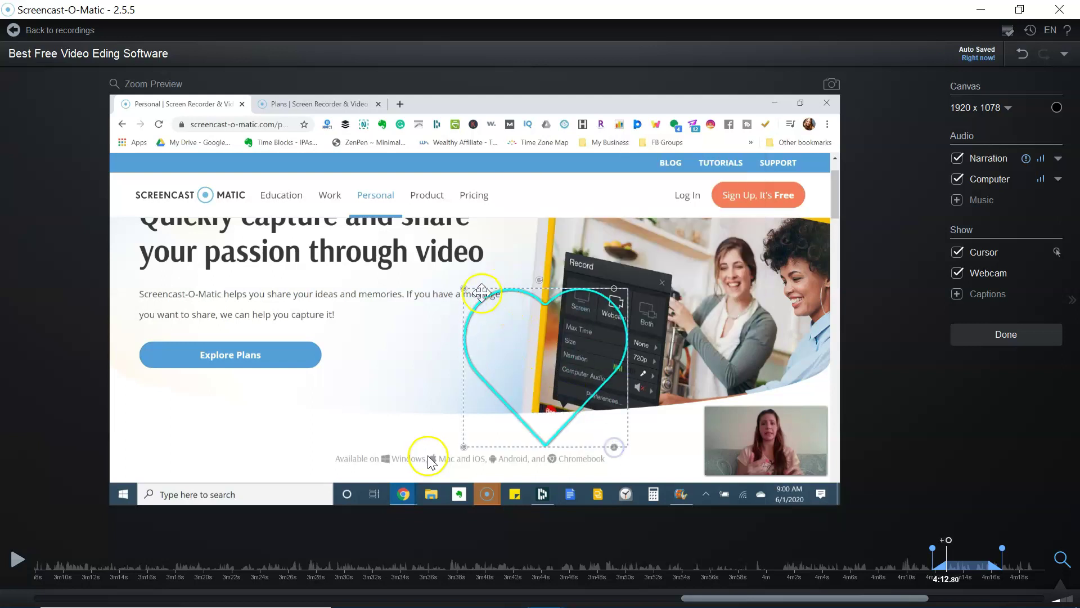
left_click_drag(464, 287, 330, 182)
left_click(491, 324)
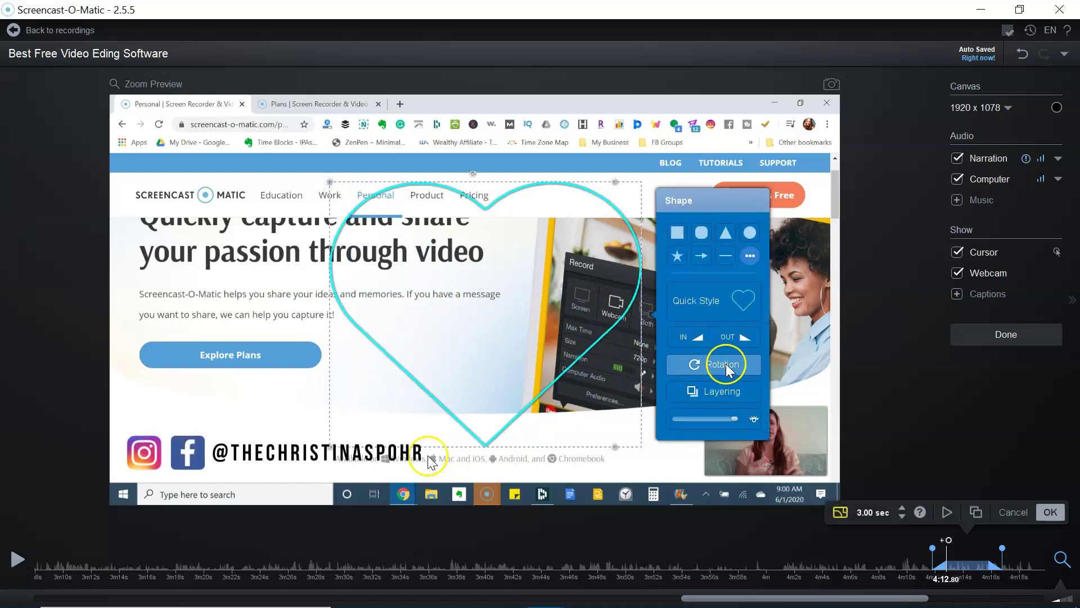
Try several red, yellow and green preset quick styles on the heart shape
left_click(735, 313)
left_click(804, 307)
left_click(805, 320)
left_click(843, 321)
left_click(859, 322)
left_click(842, 356)
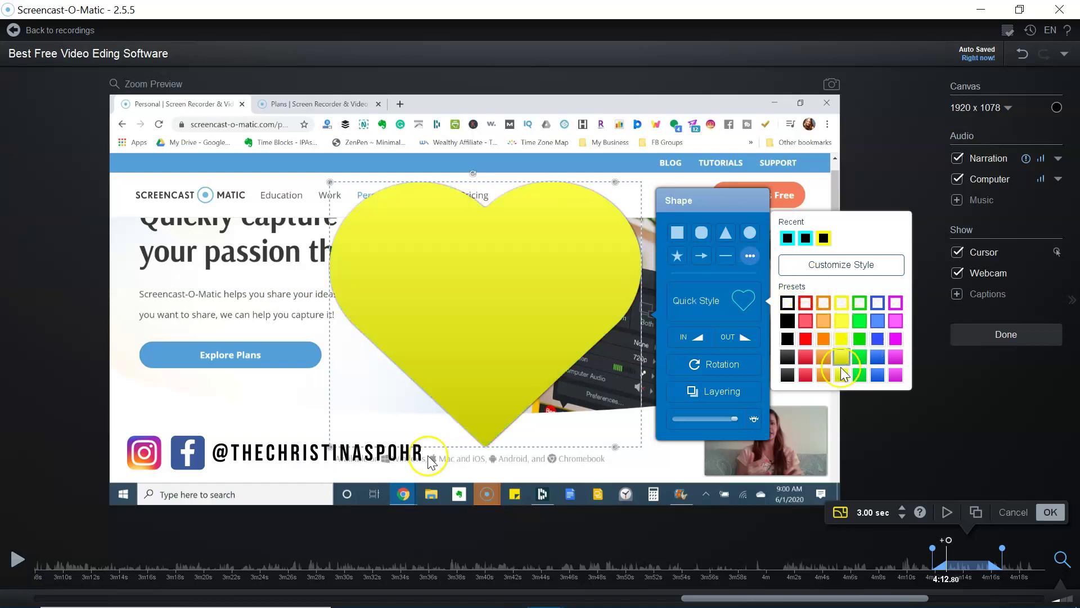
left_click(857, 307)
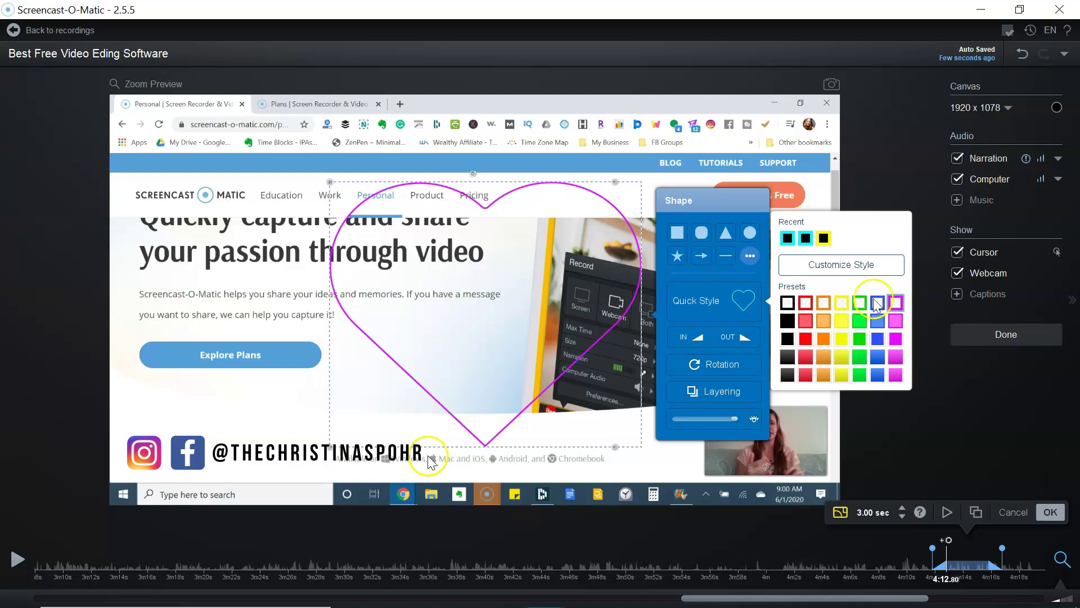
Customize the heart shape's style with a blue #0062FF fill
left_click(832, 275)
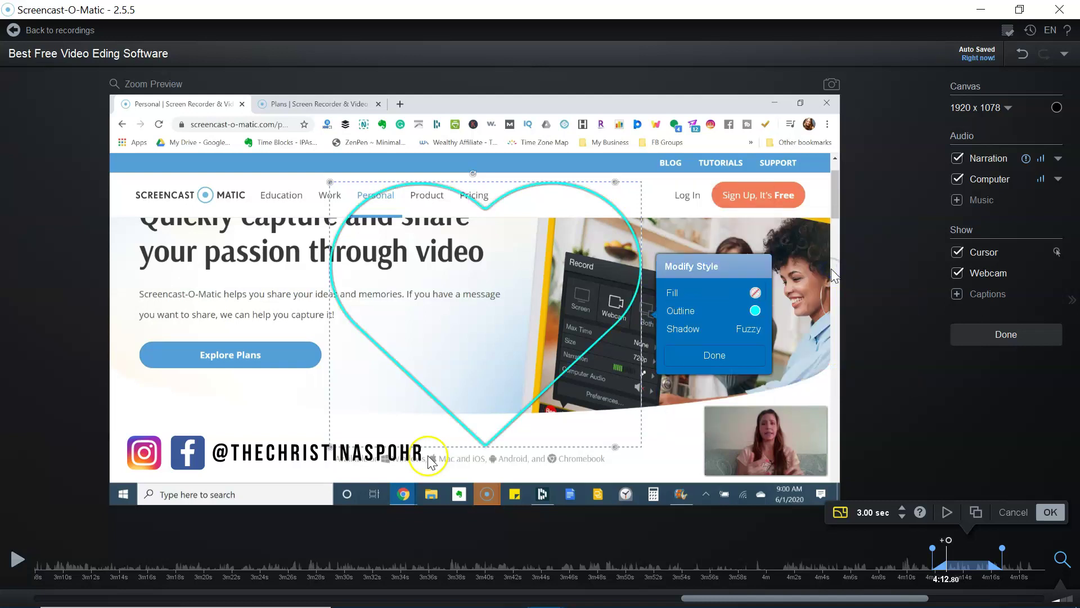
left_click(755, 293)
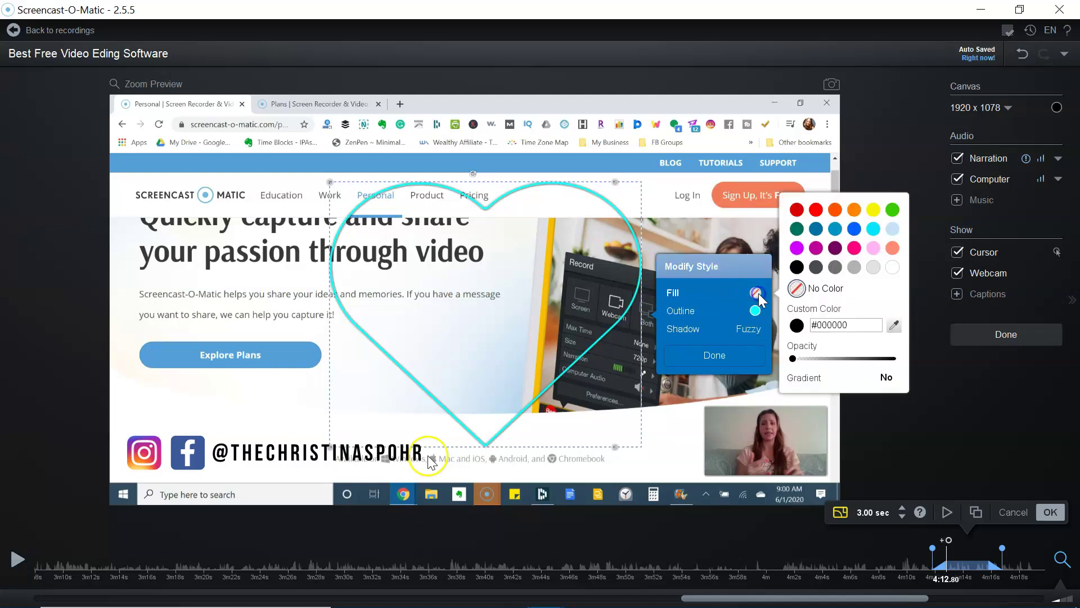
left_click(836, 230)
left_click(854, 229)
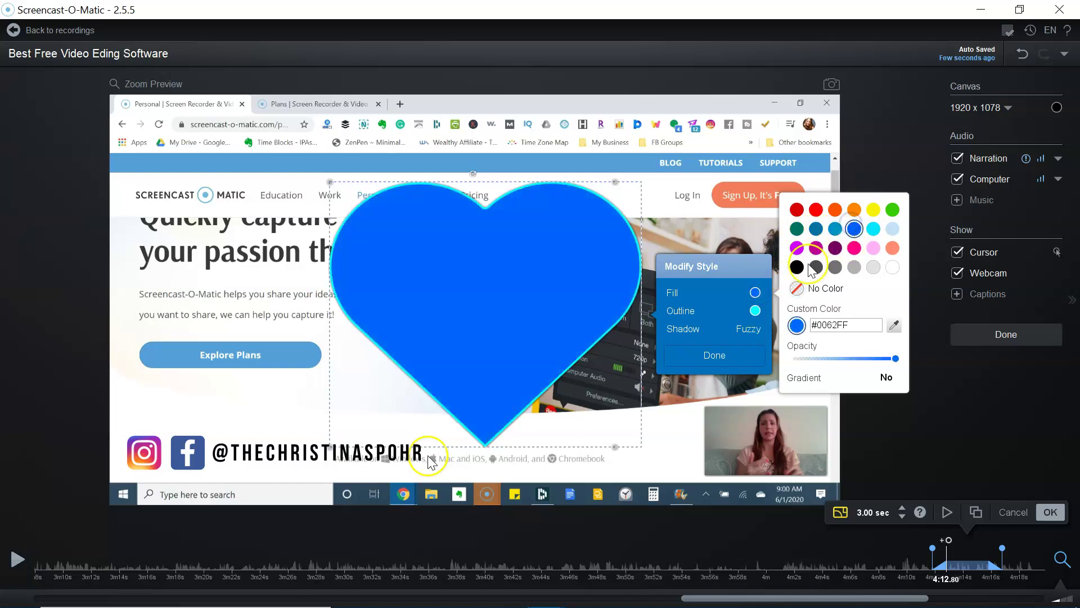
Set the heart shape's outline color to light blue #00E6FF
left_click(755, 308)
left_click(755, 309)
left_click(836, 259)
left_click(854, 259)
left_click(874, 242)
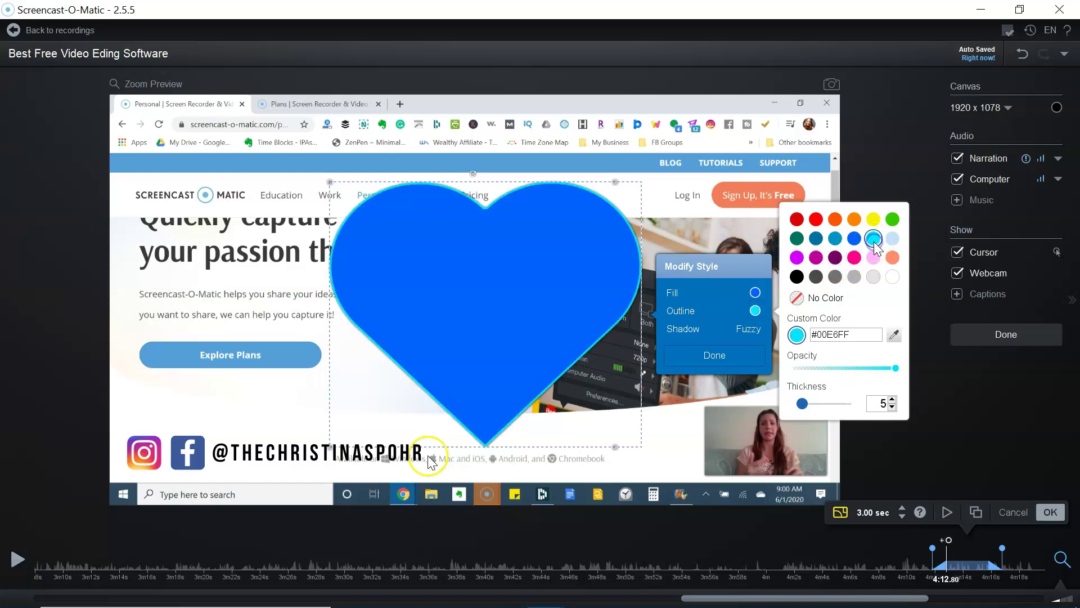
Change the heart shape's shadow to Solid and try another shadow option
left_click(757, 323)
left_click(756, 323)
left_click(799, 319)
left_click(810, 339)
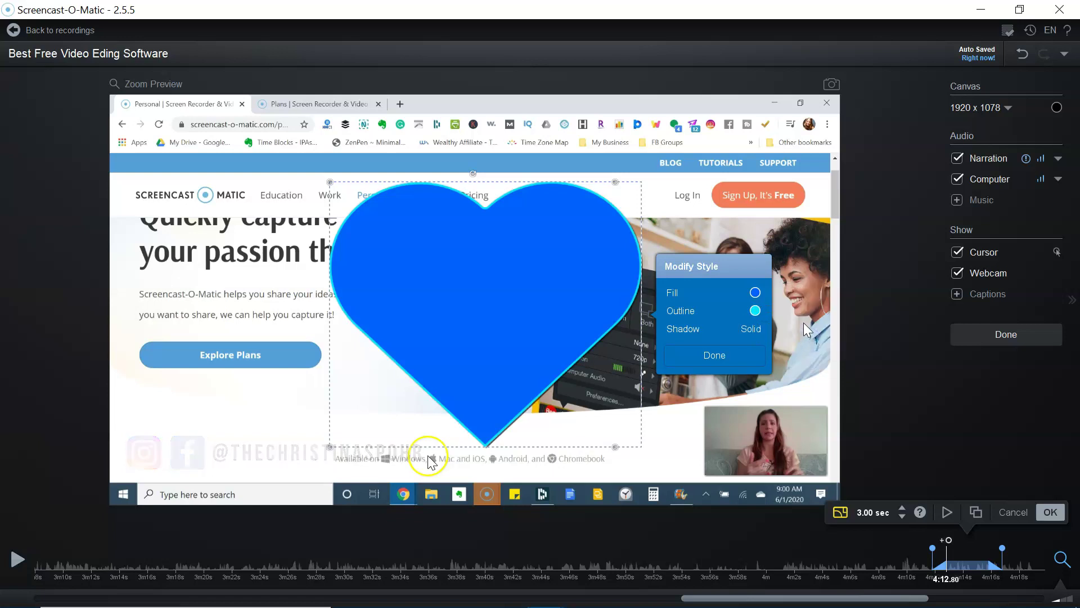
left_click(756, 329)
left_click(819, 357)
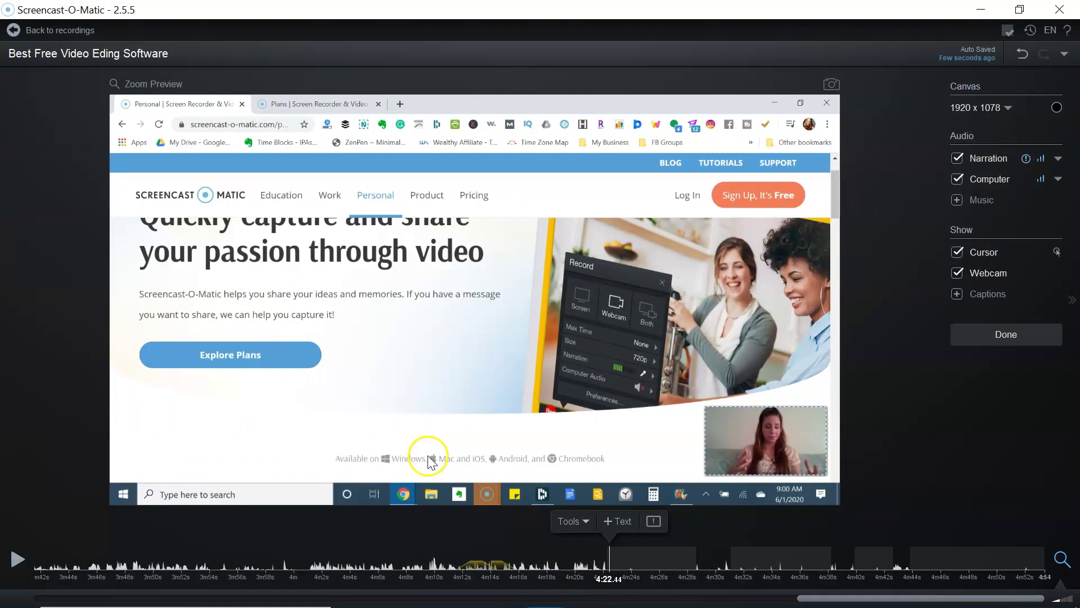
Cut the final 30.96 seconds of the recording, from 4:22.36 to the end
left_click(609, 559)
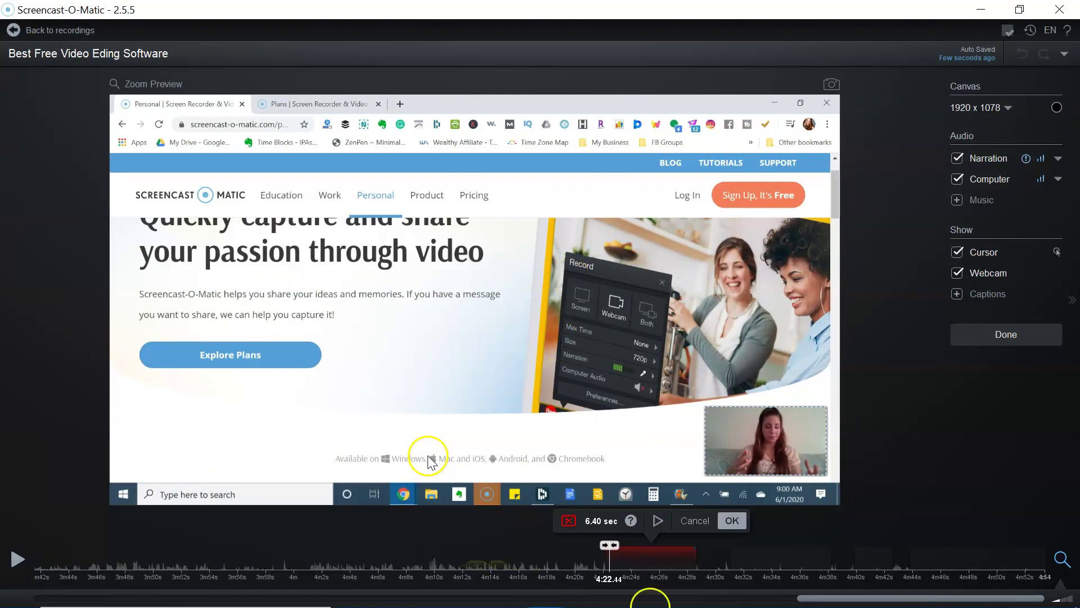
left_click(657, 521)
left_click_drag(700, 561, 1047, 553)
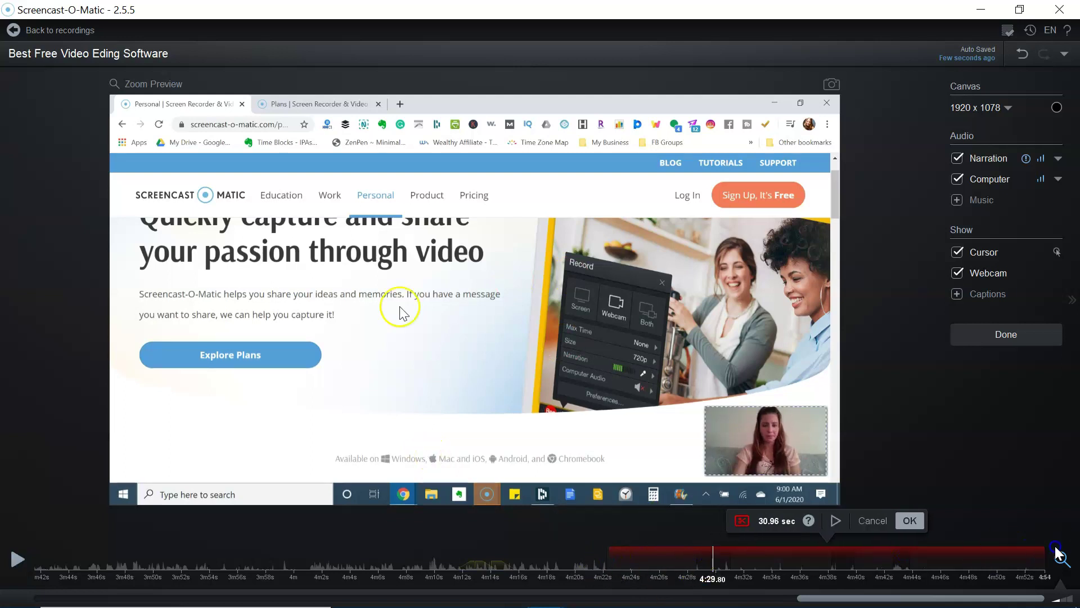
left_click(835, 518)
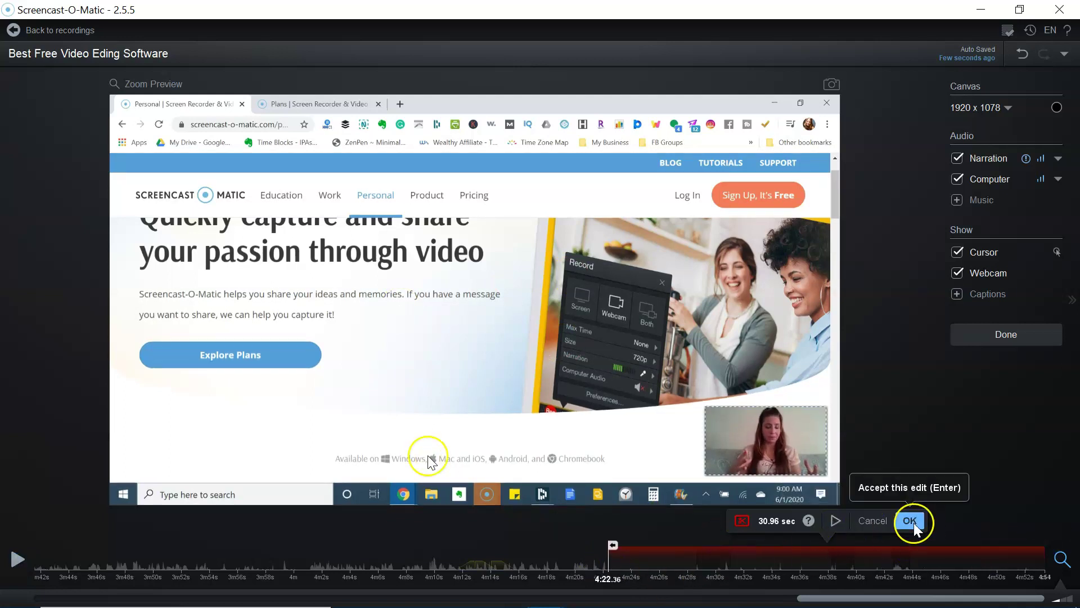
left_click(910, 518)
Insert the video "Best free video editing software outro.mp4" from the Downloads folder at the end of the recording
left_click(1010, 521)
left_click(882, 371)
left_click(399, 295)
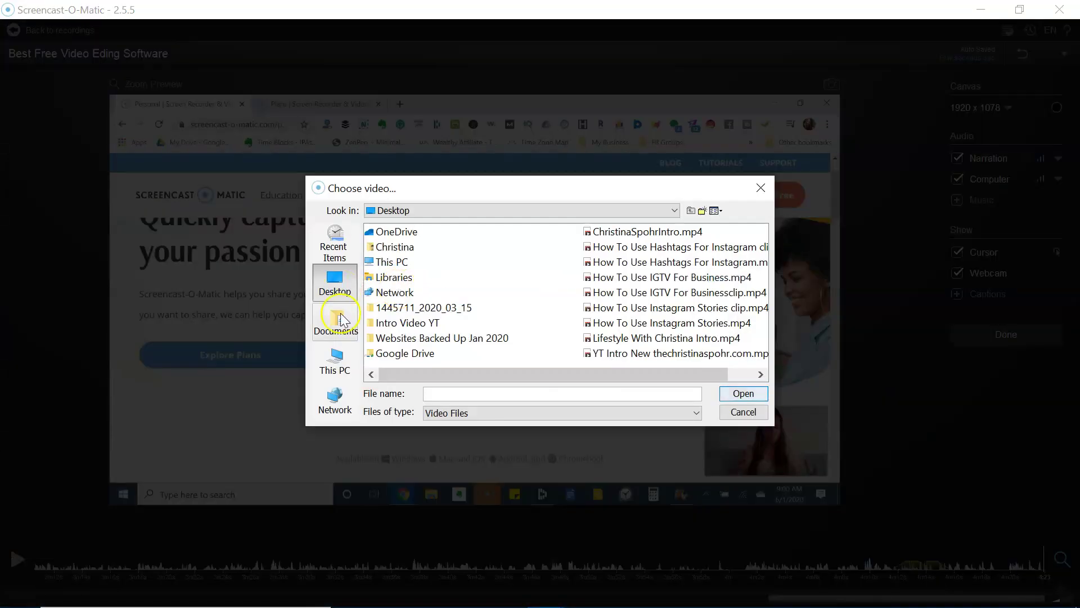
left_click(445, 211)
left_click(439, 272)
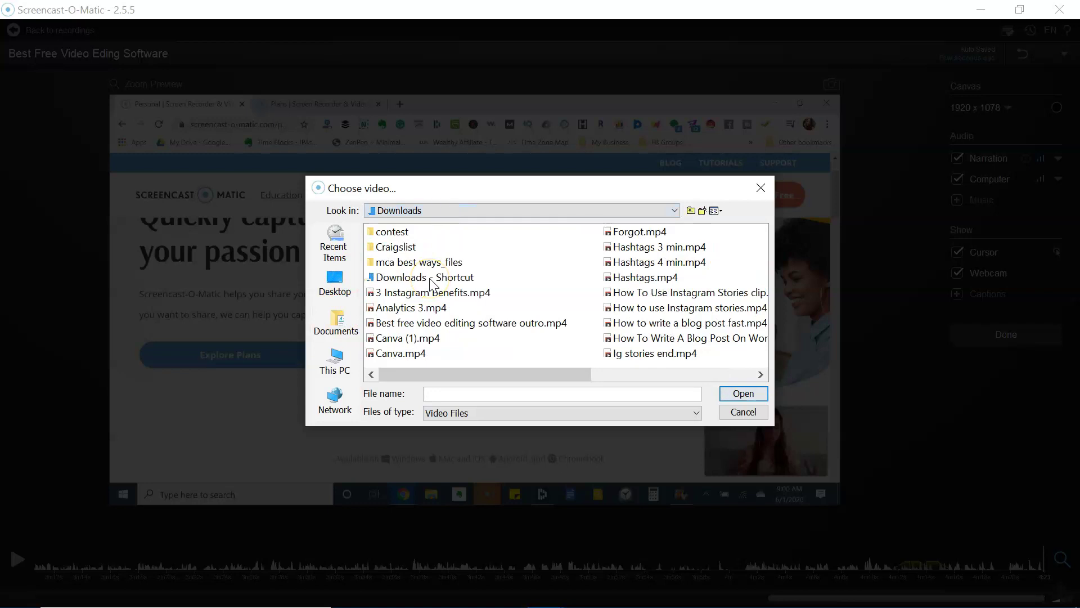
left_click(535, 323)
left_click(738, 393)
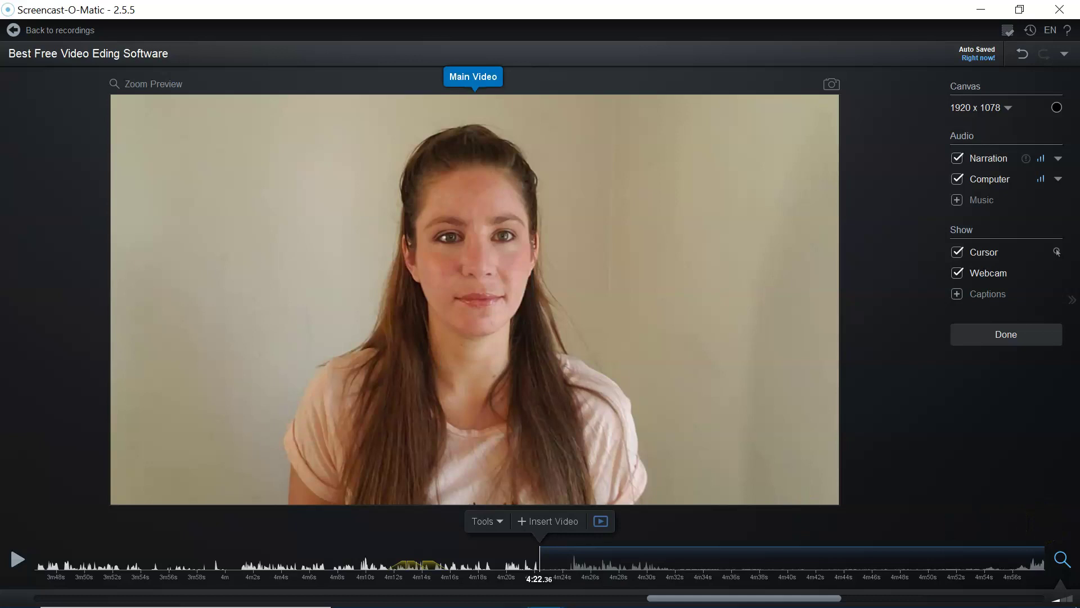
Play the transition into the inserted outro and locate where the speaking starts
left_click(18, 558)
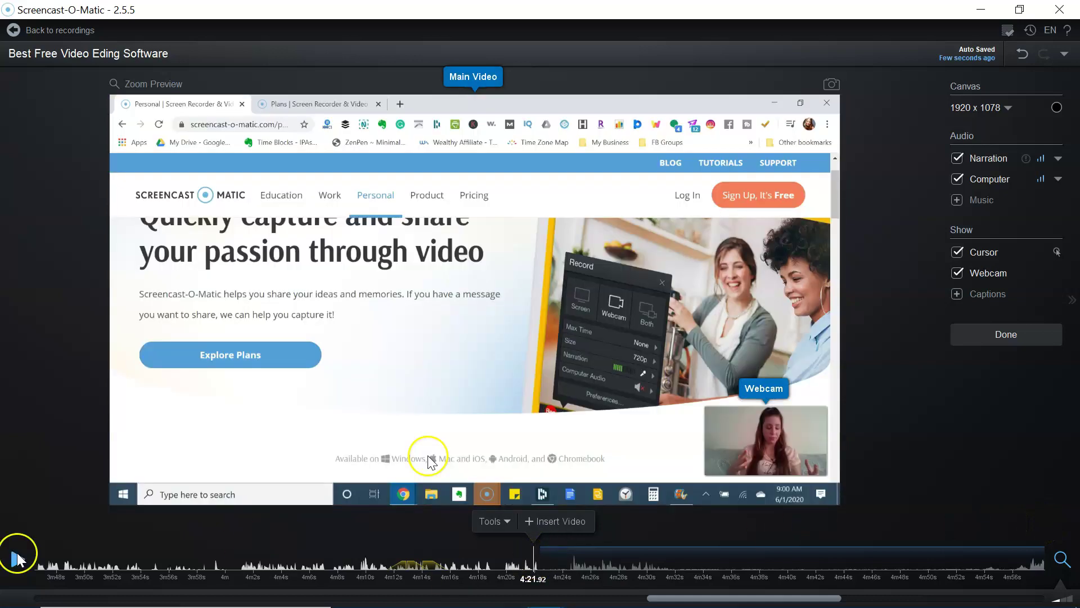
left_click(984, 563)
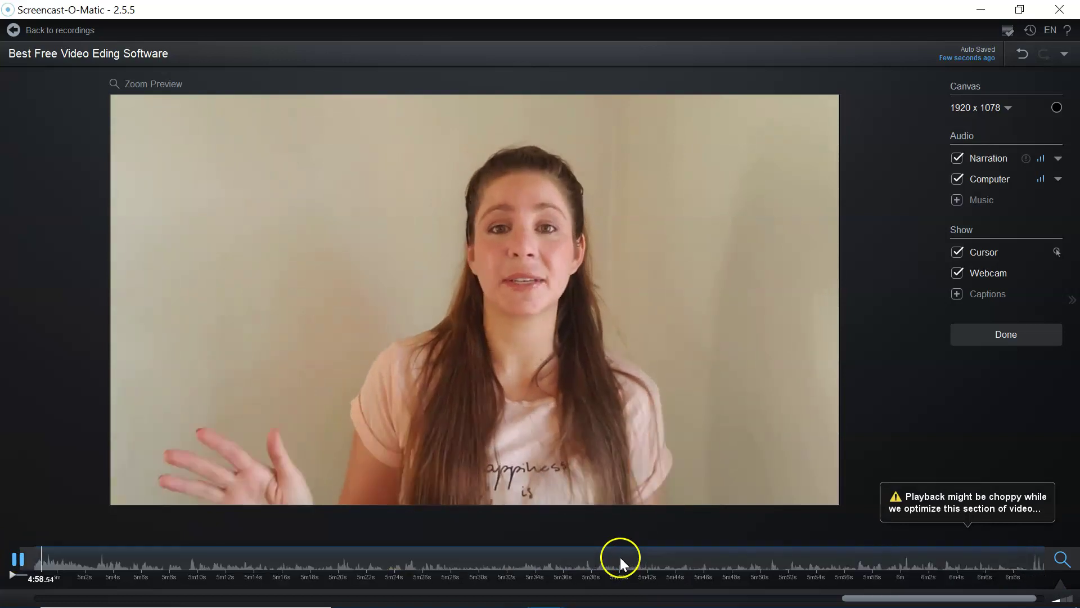
left_click(17, 559)
left_click_drag(861, 597, 811, 600)
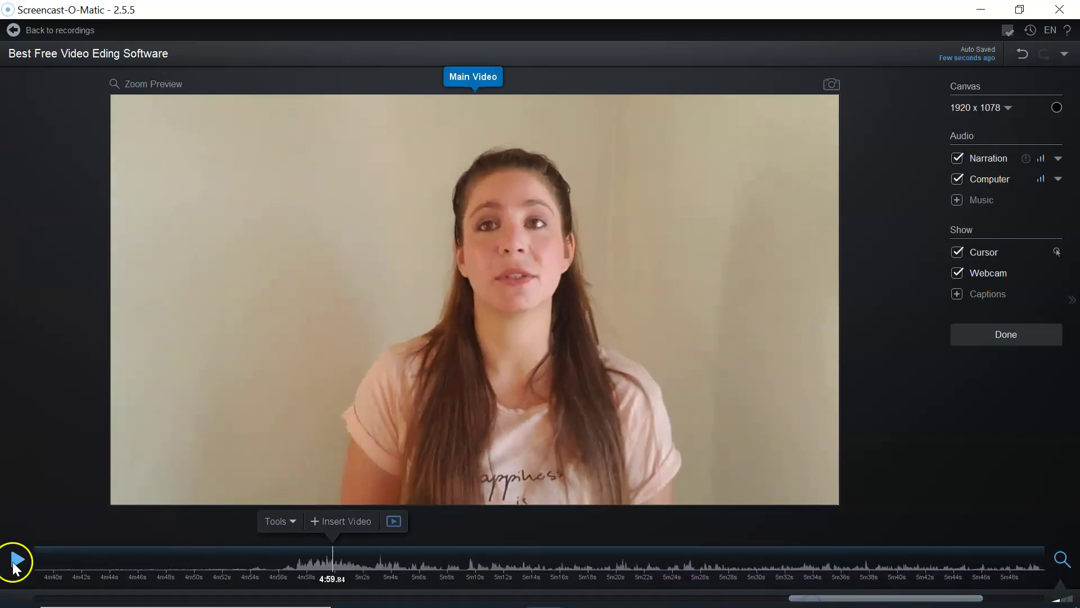
left_click(17, 559)
left_click(273, 563)
left_click(17, 559)
Cut the silent opening of the outro, from about 4:22 to 4:56.40
left_click(247, 524)
left_click(332, 440)
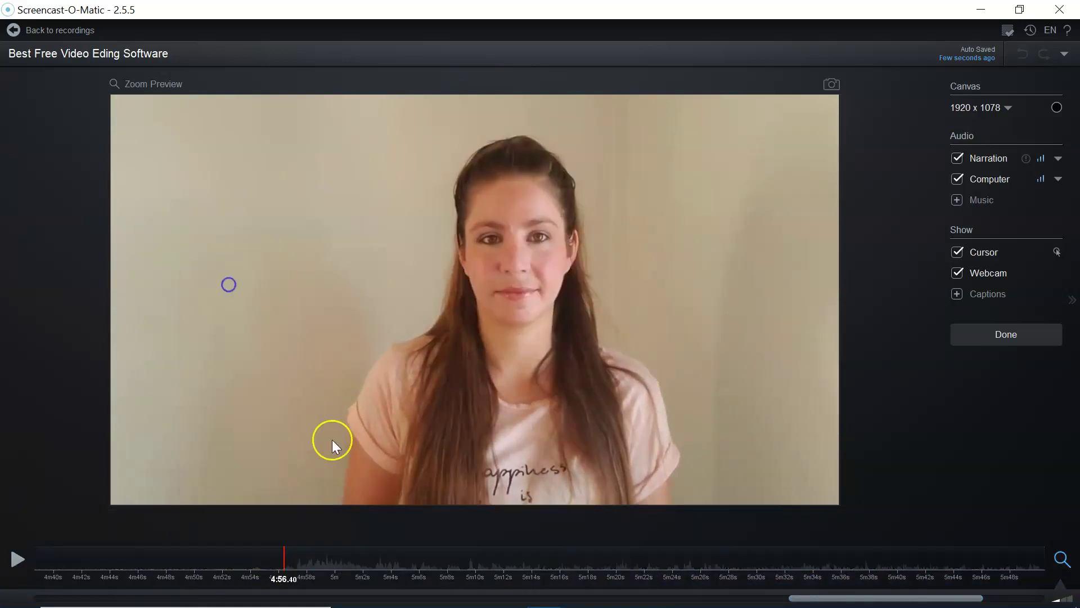
left_click_drag(759, 596, 658, 596)
left_click(337, 565)
left_click(584, 521)
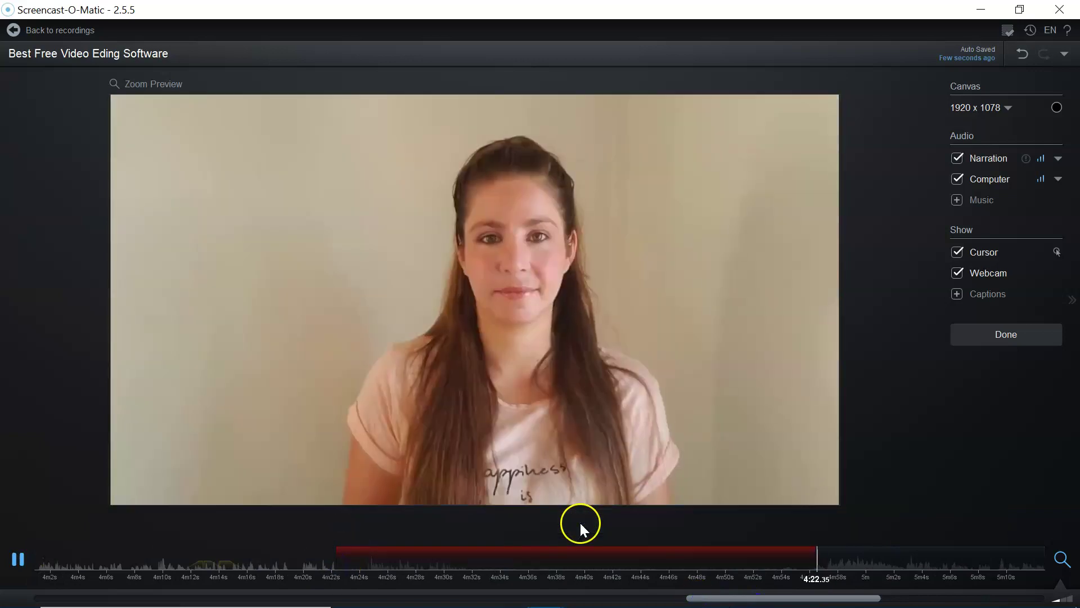
left_click(658, 520)
Play the trimmed outro and add the "Subscribe Now" image as an overlay at 5:21.08
left_click(17, 559)
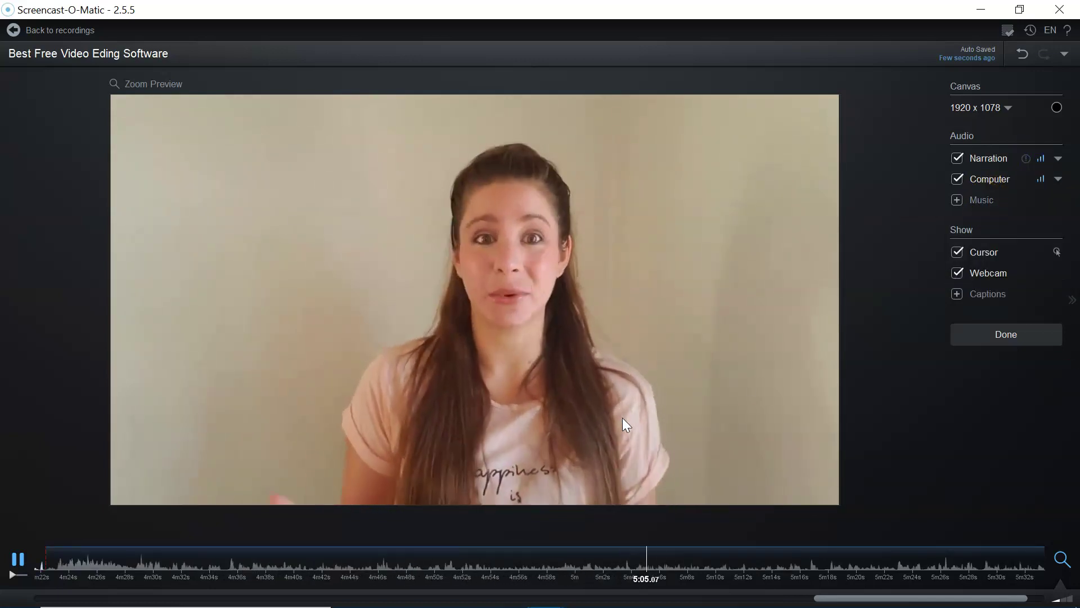
left_click(17, 558)
left_click(872, 565)
left_click(833, 521)
left_click(1035, 520)
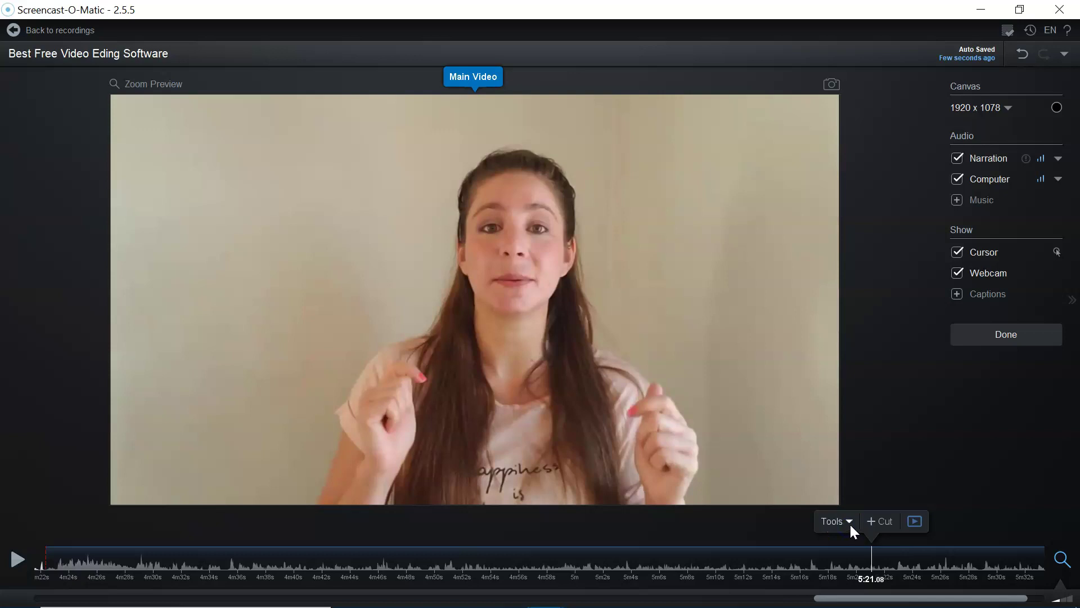
left_click(848, 522)
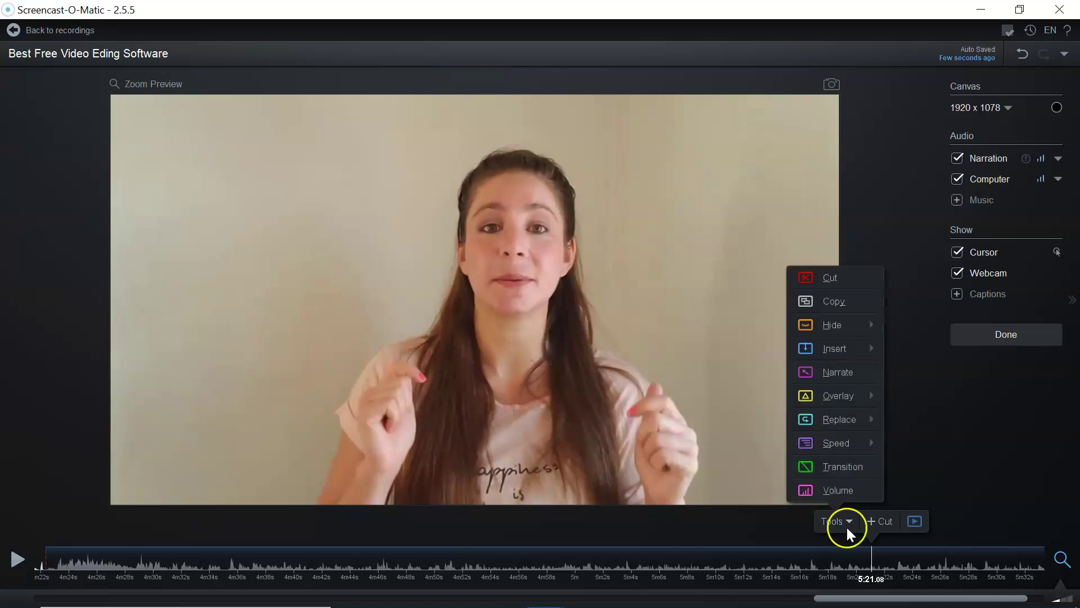
mouse_move(846, 404)
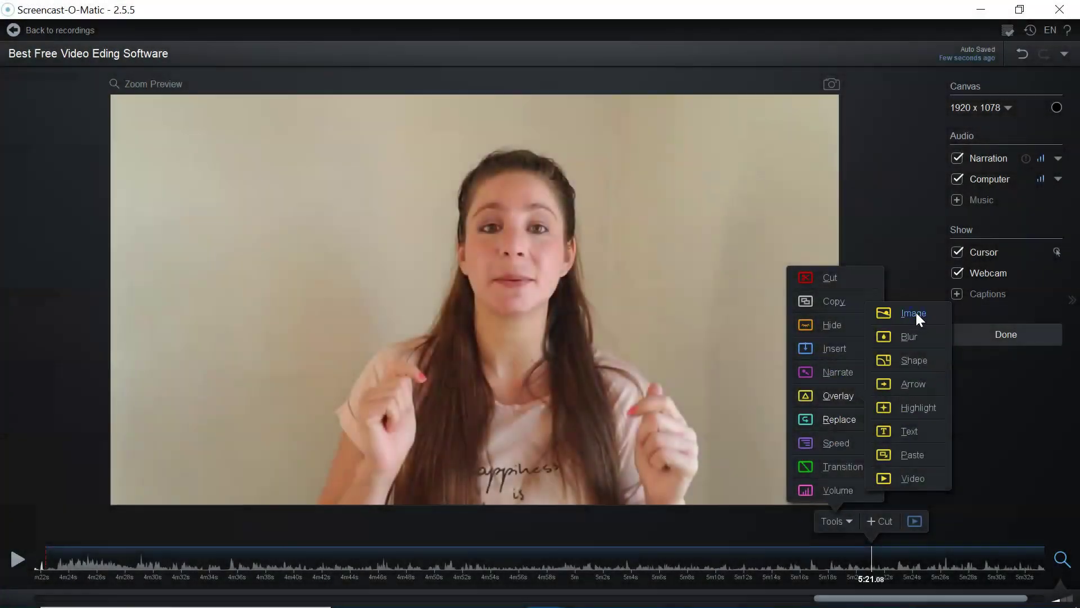
left_click(914, 313)
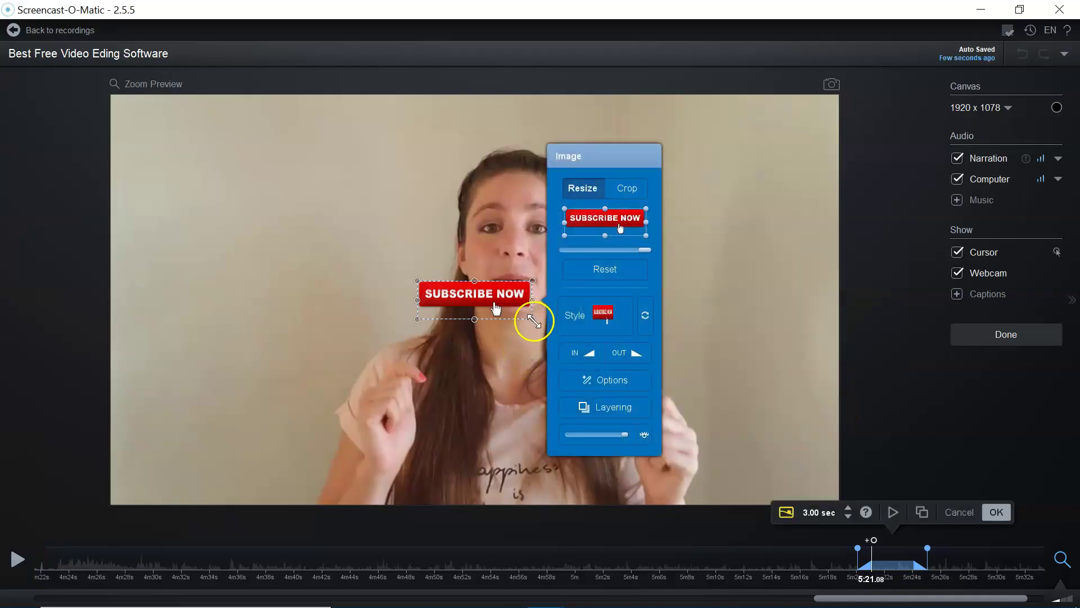
Enlarge the "Subscribe Now" image across the lower part of the frame and start it earlier, for a 3.44-second duration
left_click_drag(533, 320, 737, 397)
left_click_drag(574, 418, 557, 478)
left_click_drag(859, 562, 849, 563)
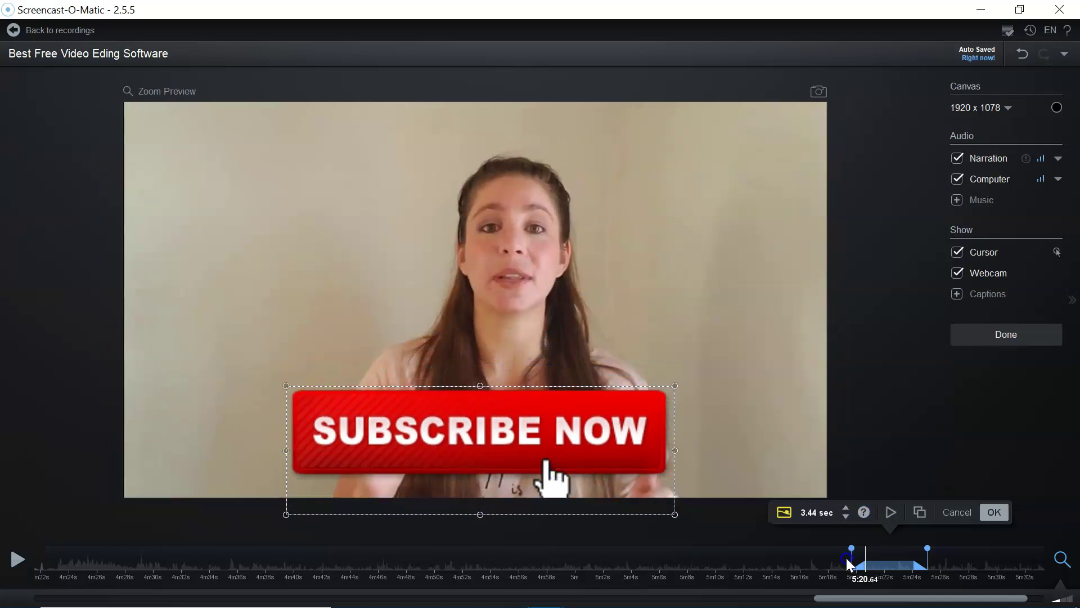
Preview the "Subscribe Now" overlay, apply it, and play the outro through to the end of the timeline
left_click(889, 512)
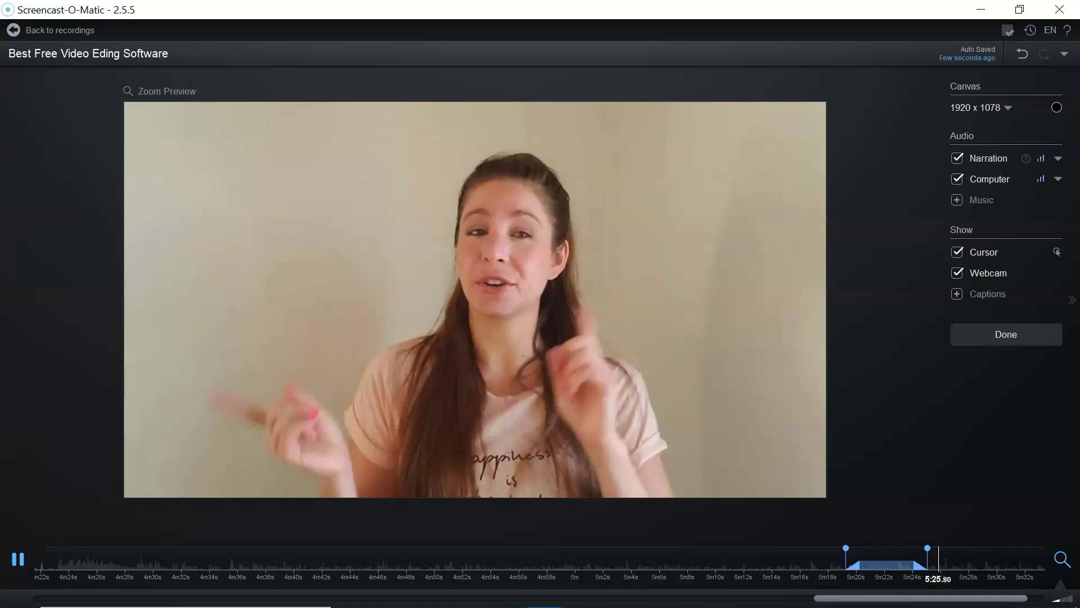
left_click(355, 472)
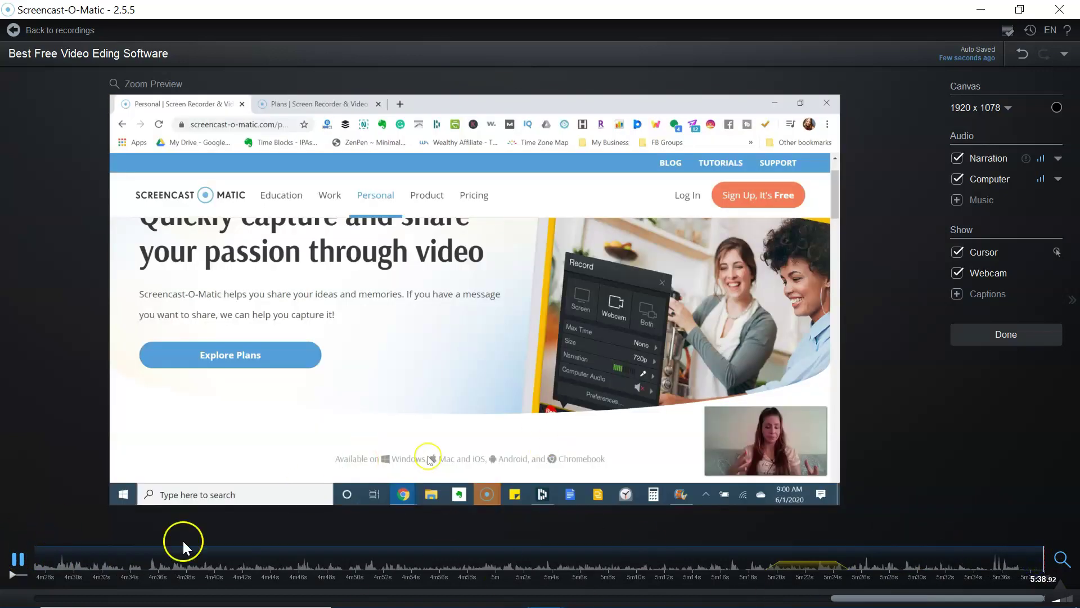
key("space")
Cut the leftover screen recording frames at the end of the timeline, from 5:38.28 onward
left_click(963, 521)
left_click(963, 278)
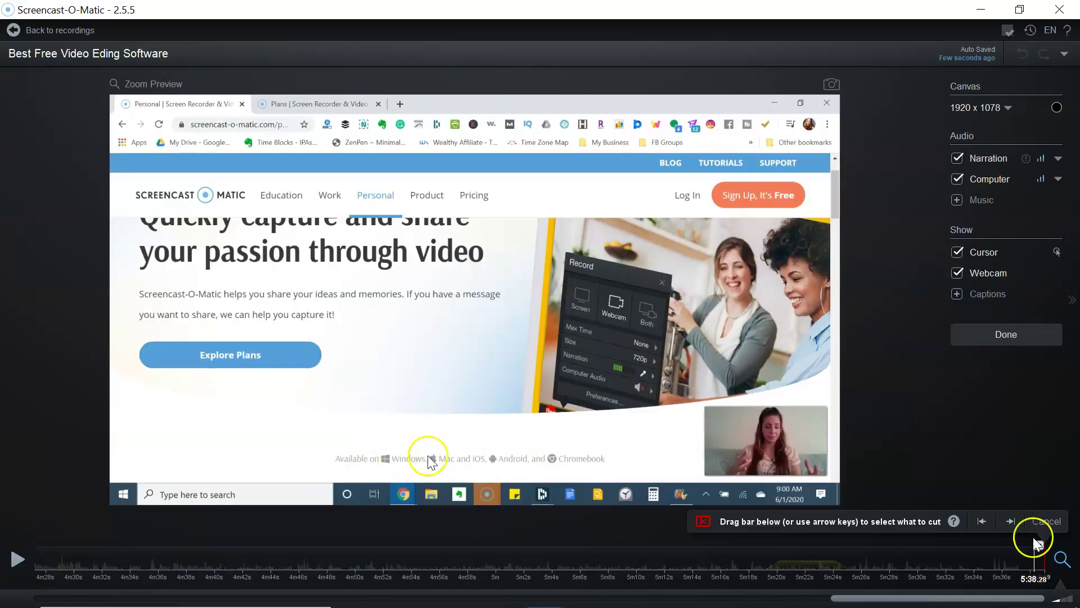
left_click_drag(1032, 537, 1052, 547)
Insert the "Grow Your" title video clip at the end of the timeline, at 5:38.28
left_click(976, 521)
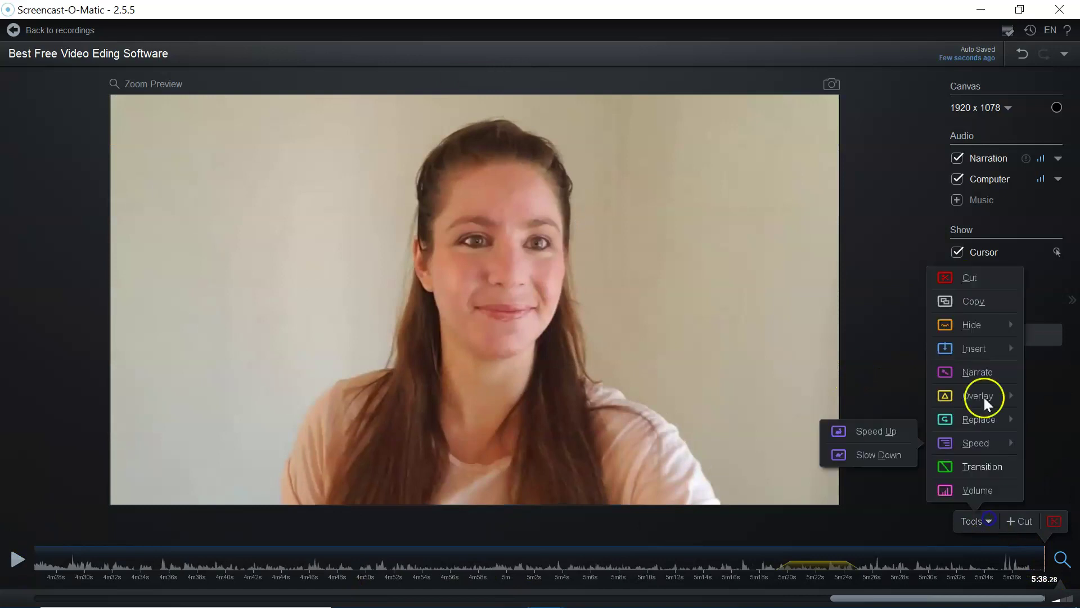
left_click(856, 453)
left_click(703, 297)
left_click(1047, 520)
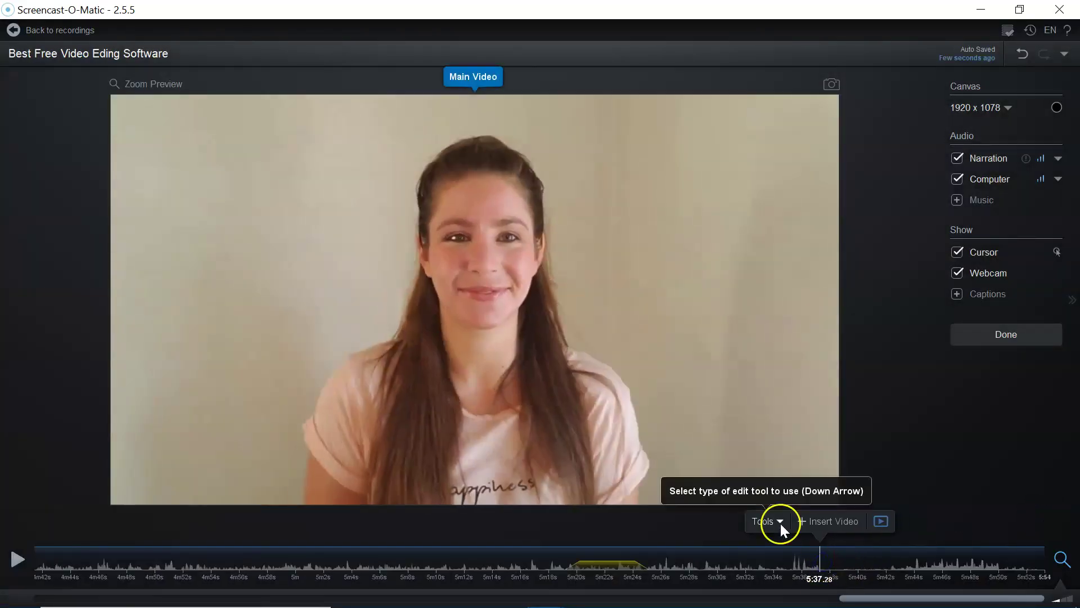
Add a 2.04-second Squares transition at 5:37.28 leading into the closing title clip, preview it, and apply it
left_click(781, 524)
left_click(778, 468)
left_click(834, 521)
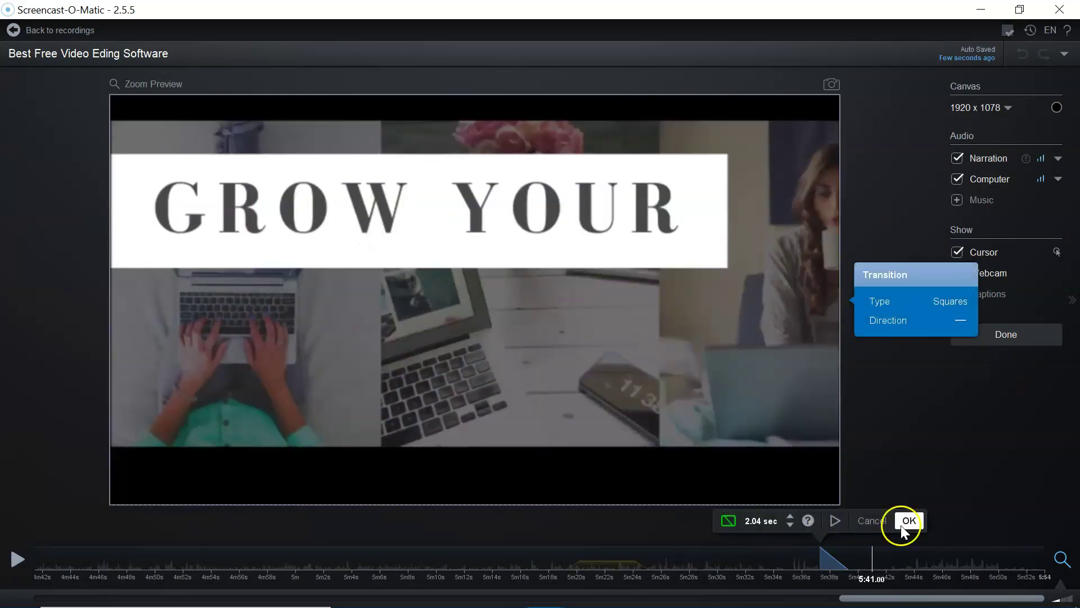
left_click(902, 523)
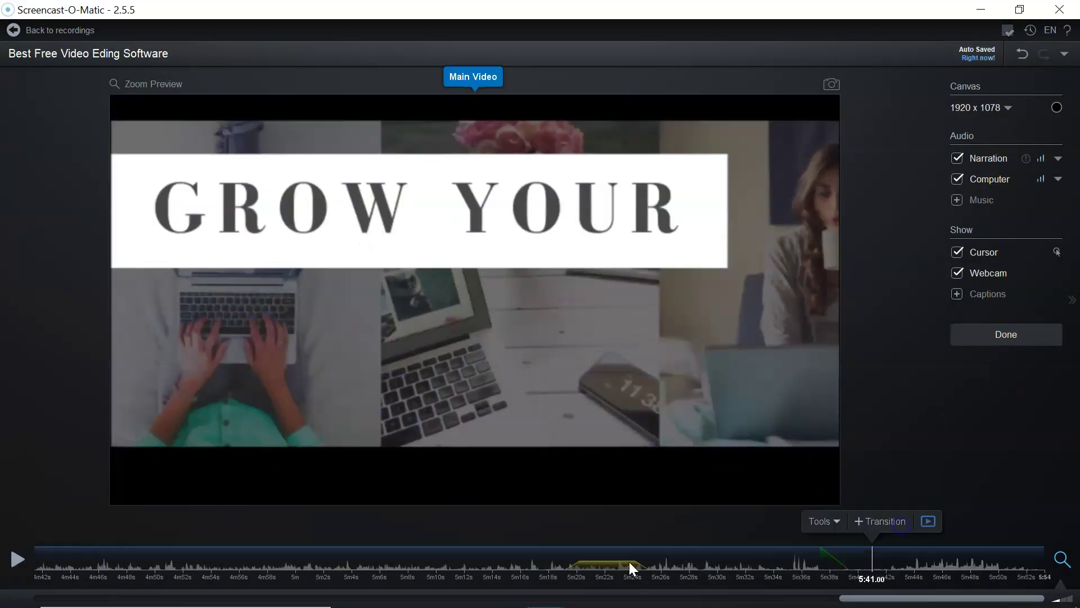